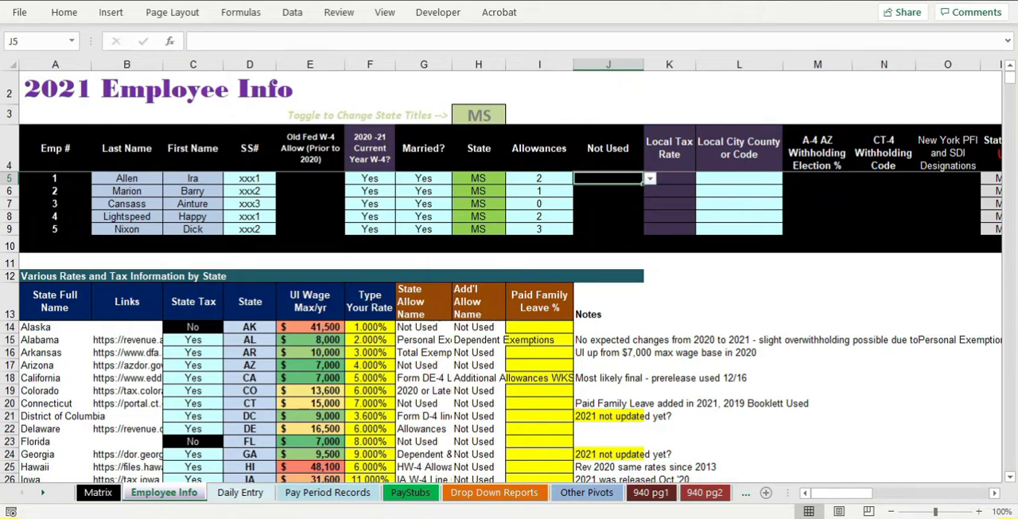
# - Examine the exemption lines of the Mississippi Employee's Withholding Exemption Certificate in the browser PDF, and return to the Excel workbook
pyautogui.moveTo(0, 16); pyautogui.dragTo(180, 86)
pyautogui.doubleClick(180, 88)
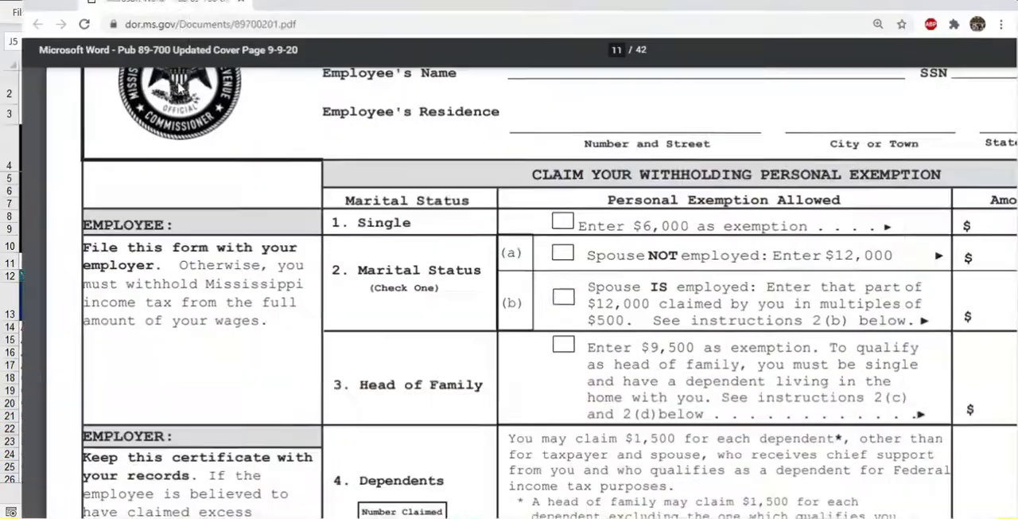
pyautogui.scroll(4, 118, 125)
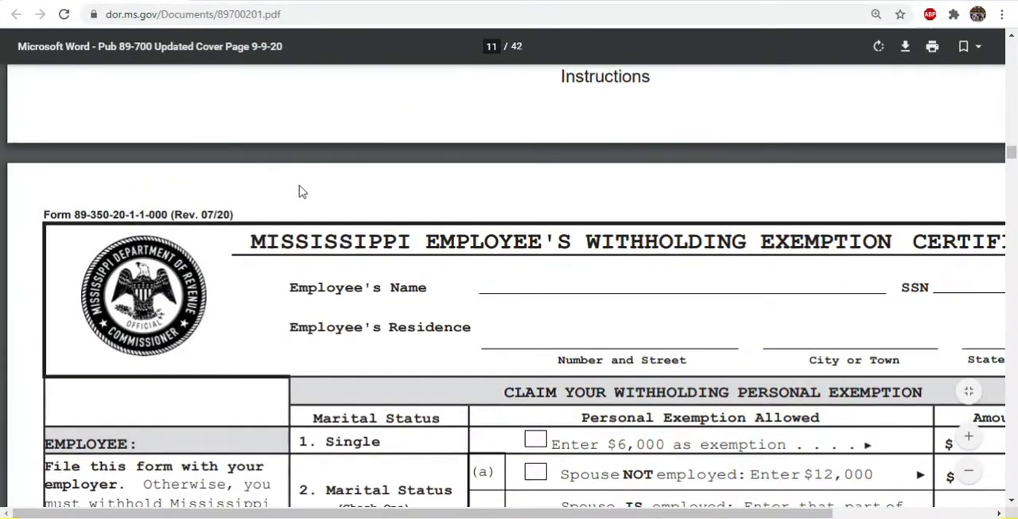
pyautogui.scroll(-1, 299, 191)
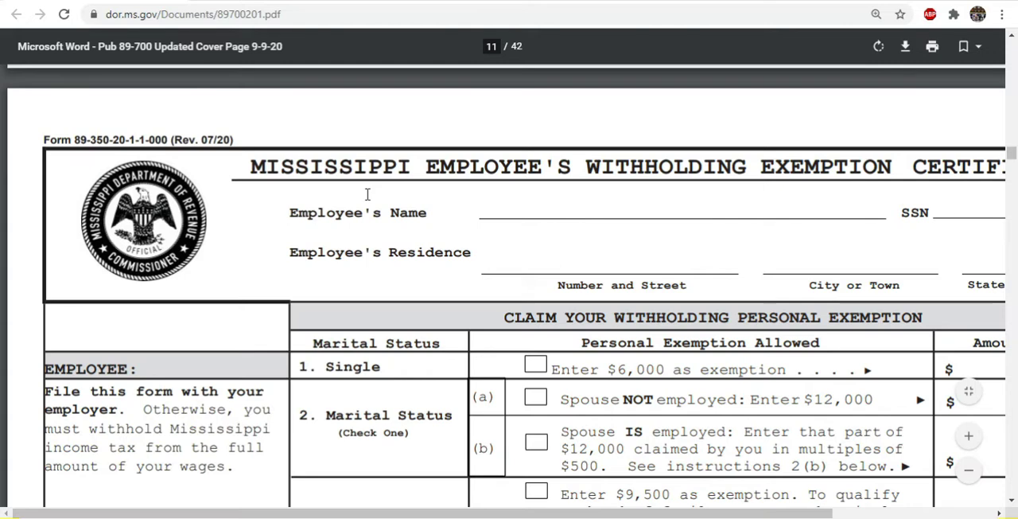
pyautogui.hotkey('ctrl', '-')
pyautogui.scroll(-2, 398, 199)
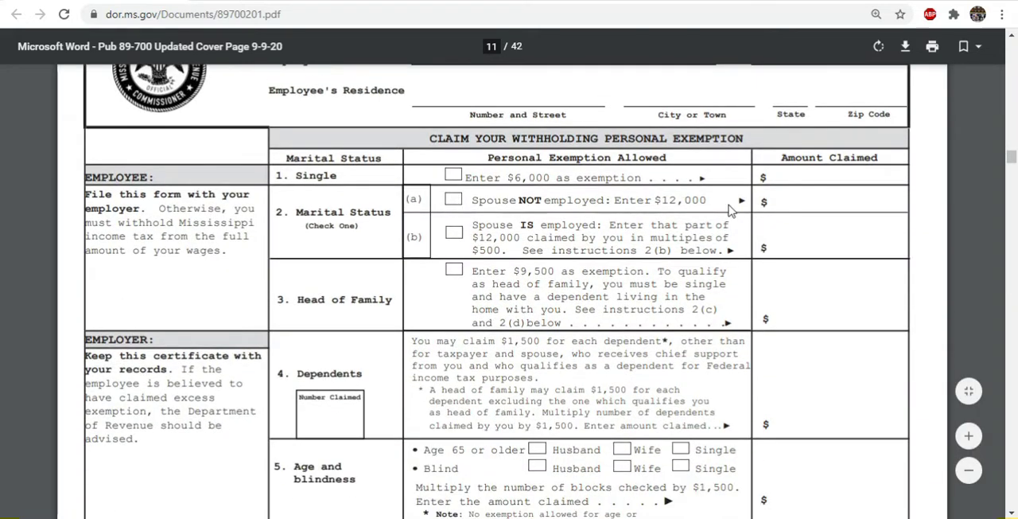
pyautogui.scroll(-1, 804, 265)
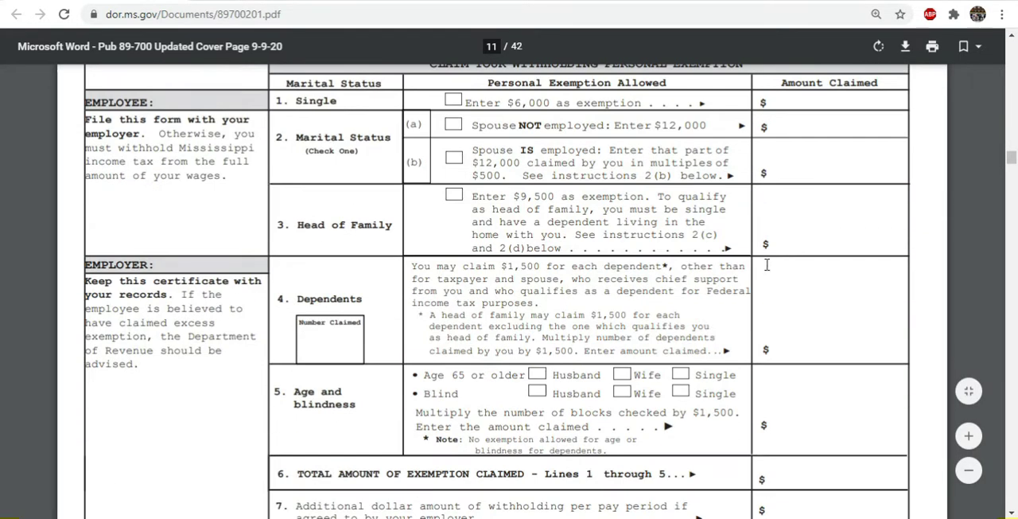
pyautogui.scroll(-2, 782, 335)
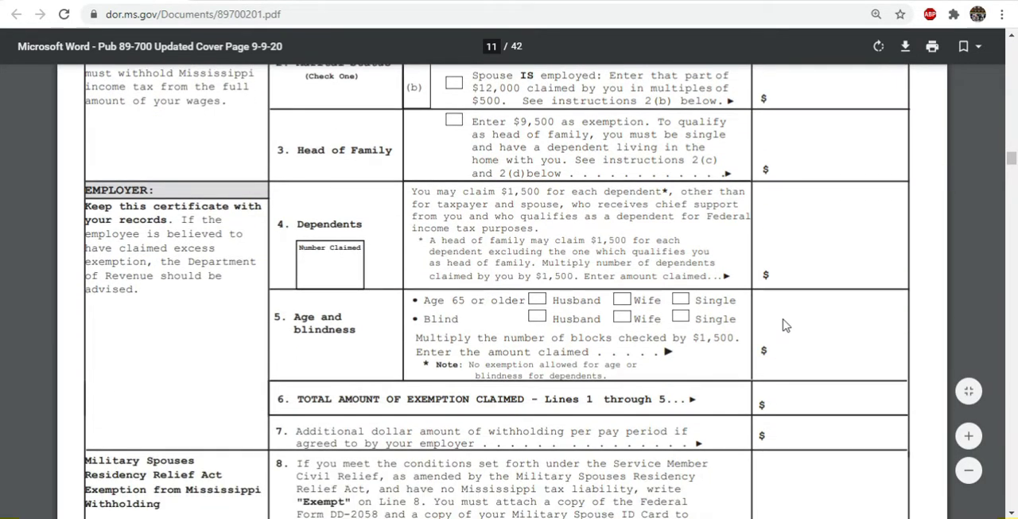
pyautogui.scroll(3, 786, 323)
pyautogui.scroll(-1, 723, 316)
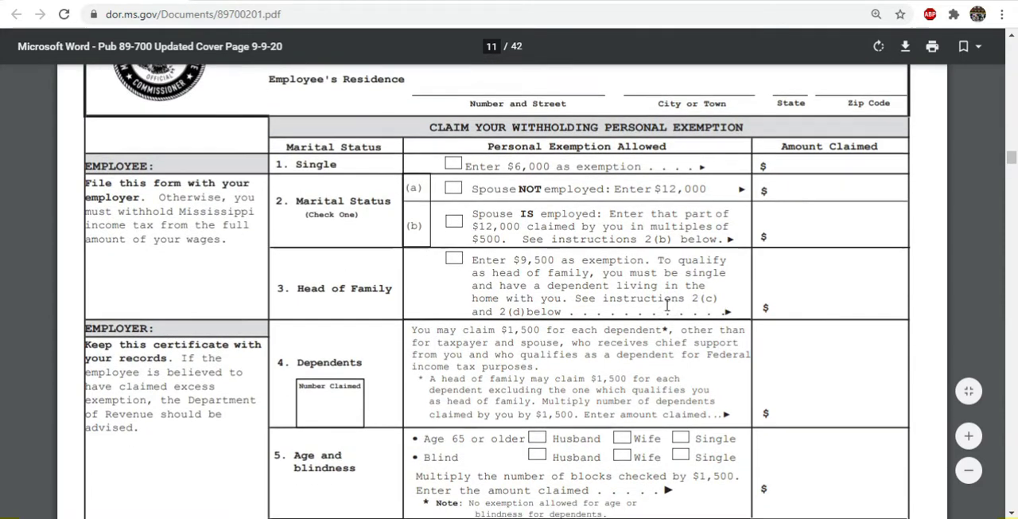
pyautogui.scroll(-2, 665, 309)
pyautogui.scroll(1, 625, 290)
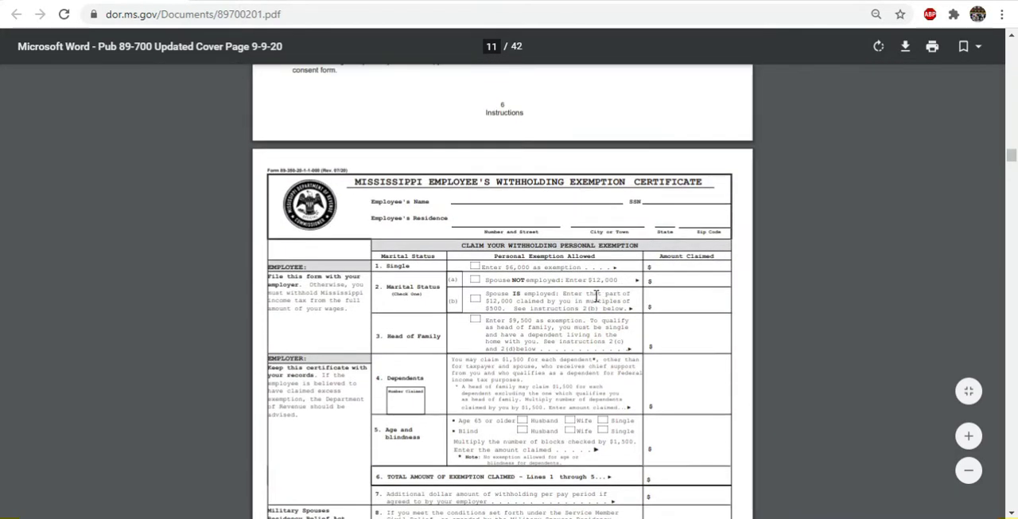
pyautogui.scroll(1, 620, 311)
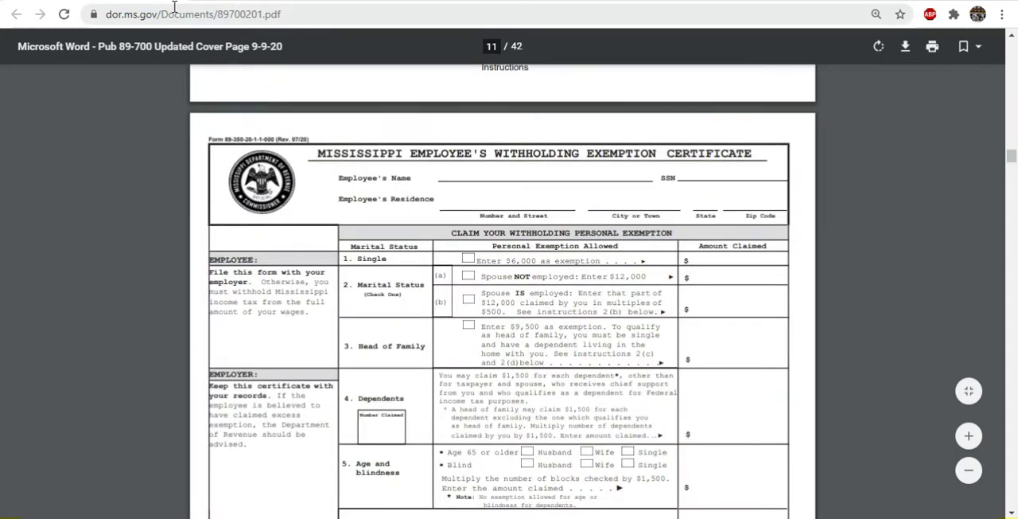
pyautogui.moveTo(104, 1); pyautogui.dragTo(0, 1)
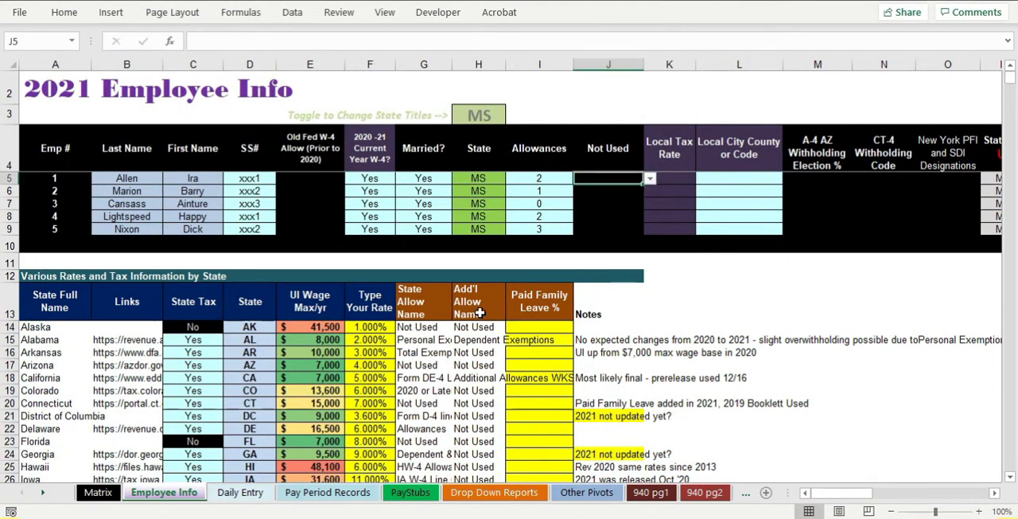
# - Set employee 1's Allowances to 1 on the Employee Info sheet
pyautogui.keyDown('ctrl'); pyautogui.scroll(2, 530, 266); pyautogui.keyUp('ctrl')
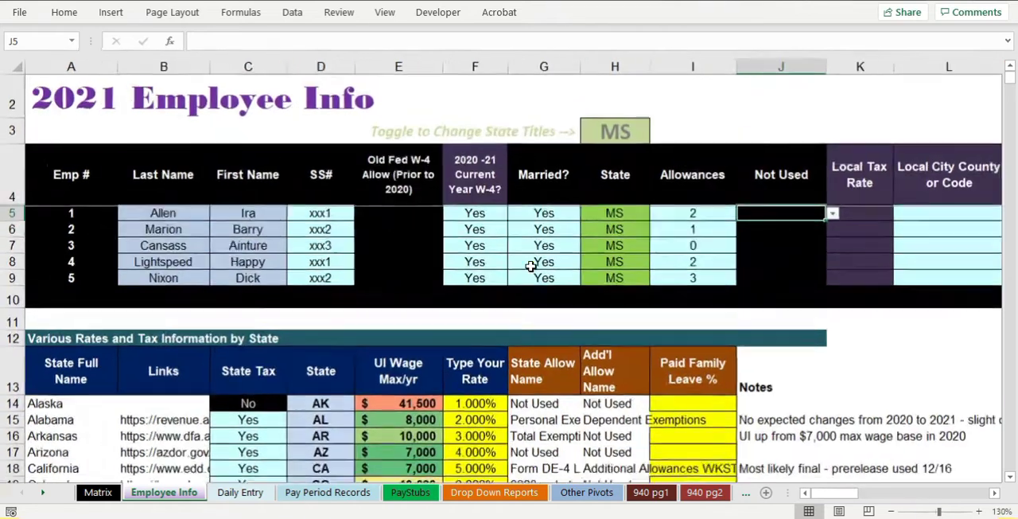
pyautogui.click(693, 211)
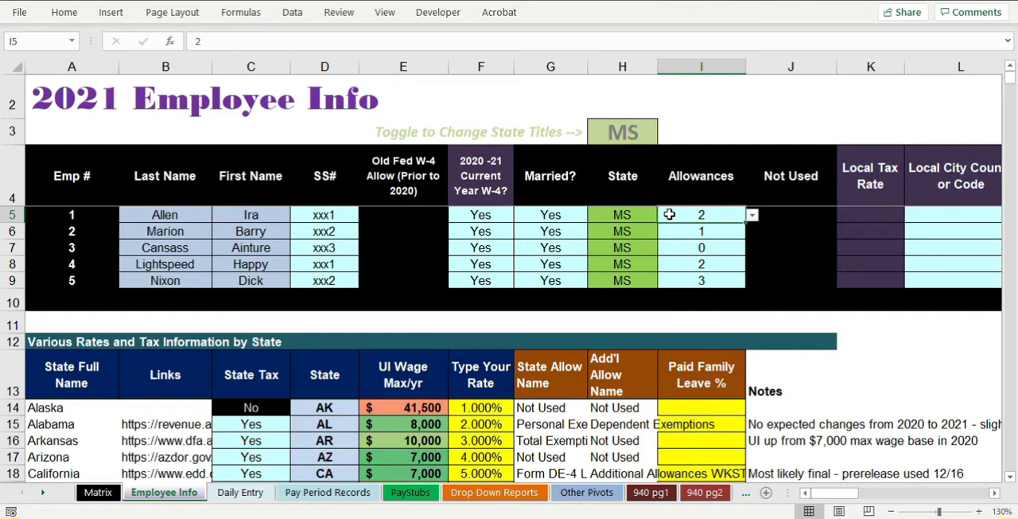
pyautogui.click(687, 231)
pyautogui.click(689, 214)
pyautogui.click(751, 216)
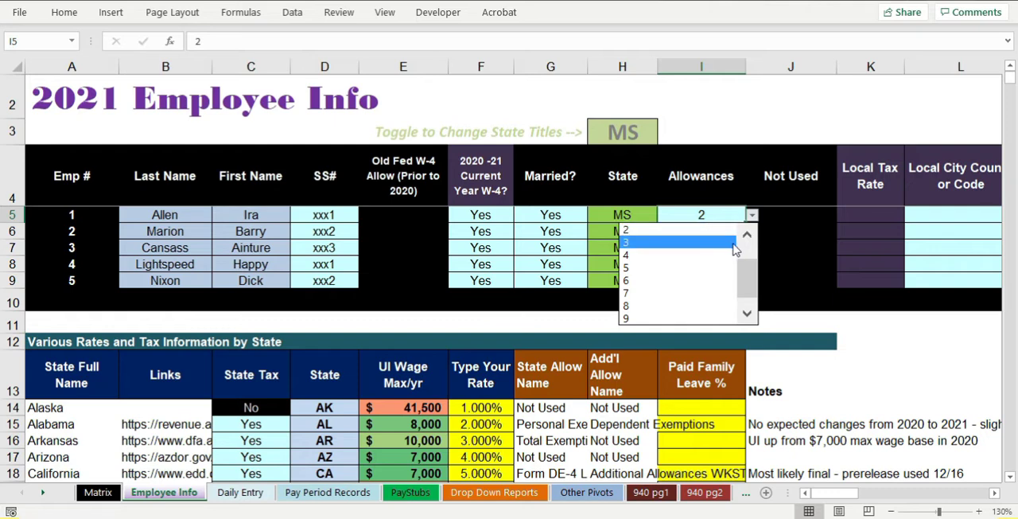
pyautogui.click(744, 235)
pyautogui.click(710, 233)
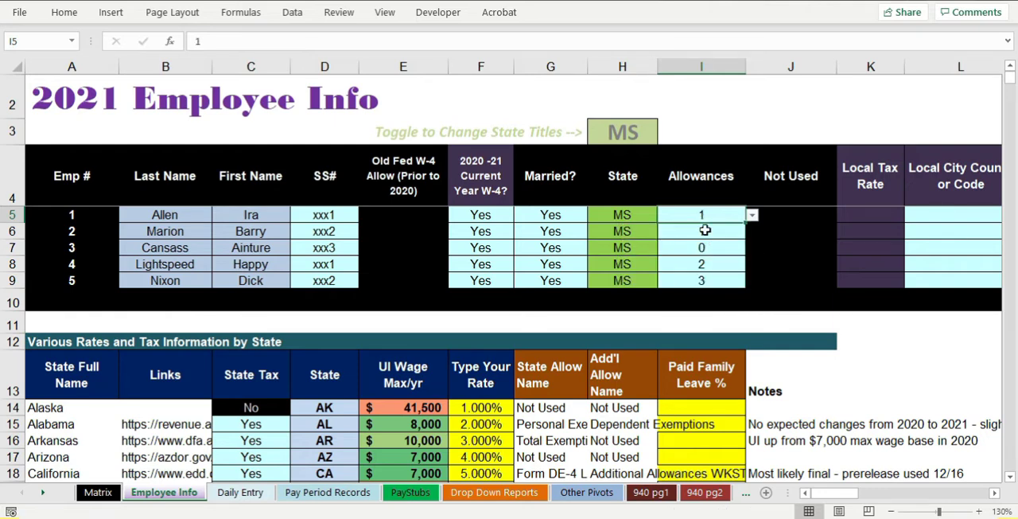
# - Hide columns K through O on the Employee Info sheet
pyautogui.keyDown('ctrl'); pyautogui.scroll(-2, 700, 242); pyautogui.keyUp('ctrl')
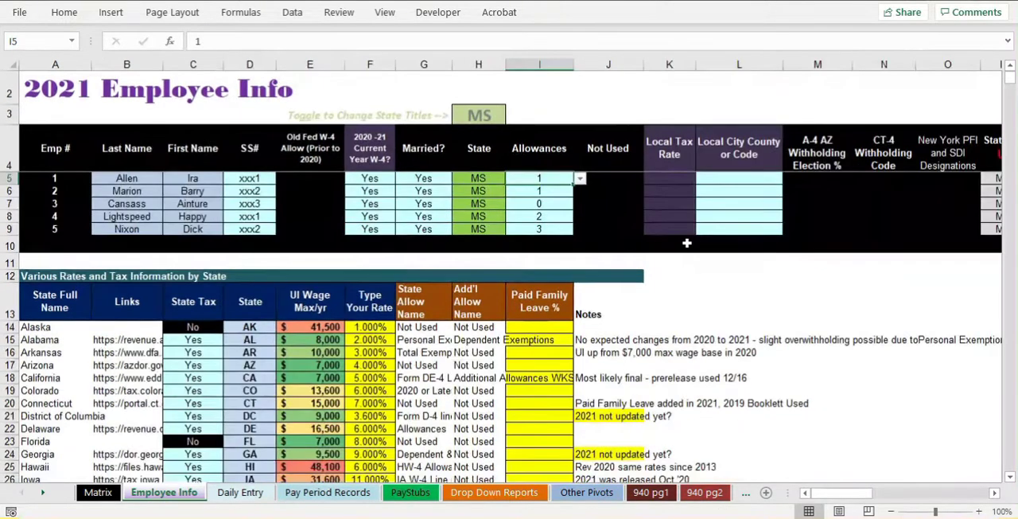
pyautogui.moveTo(660, 64); pyautogui.dragTo(931, 72)
pyautogui.rightClick(800, 257)
pyautogui.click(811, 244)
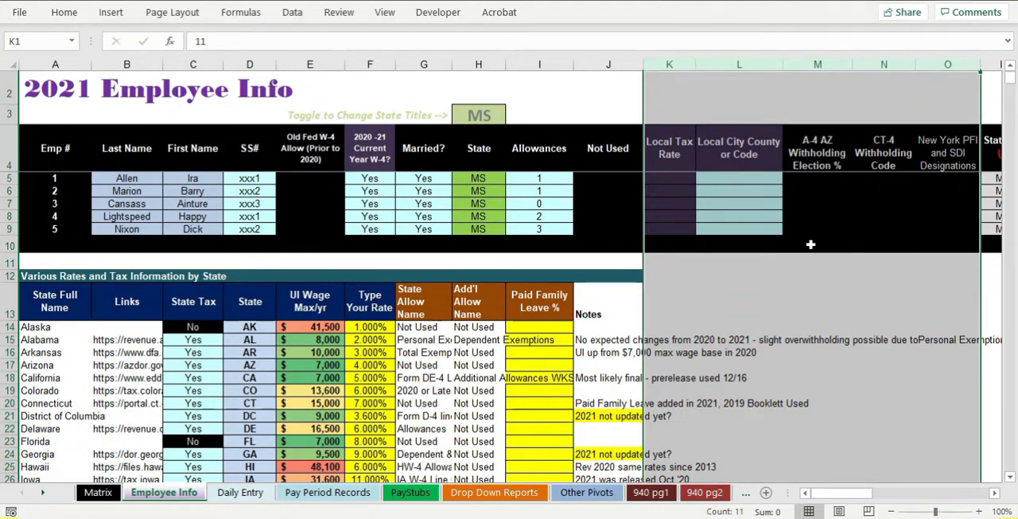
# - Set employee 3's State Filing Status to Married - One Spouse Works
pyautogui.click(680, 204)
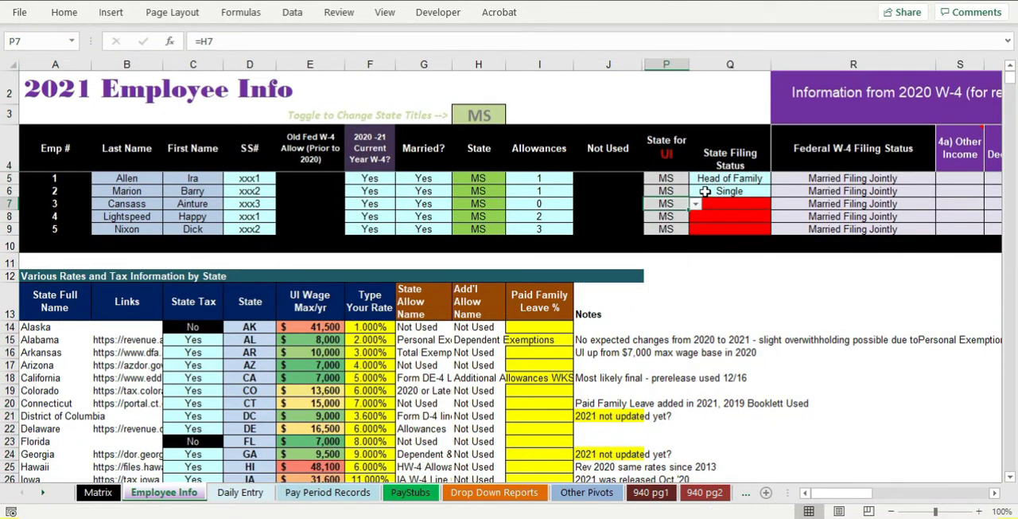
pyautogui.click(731, 181)
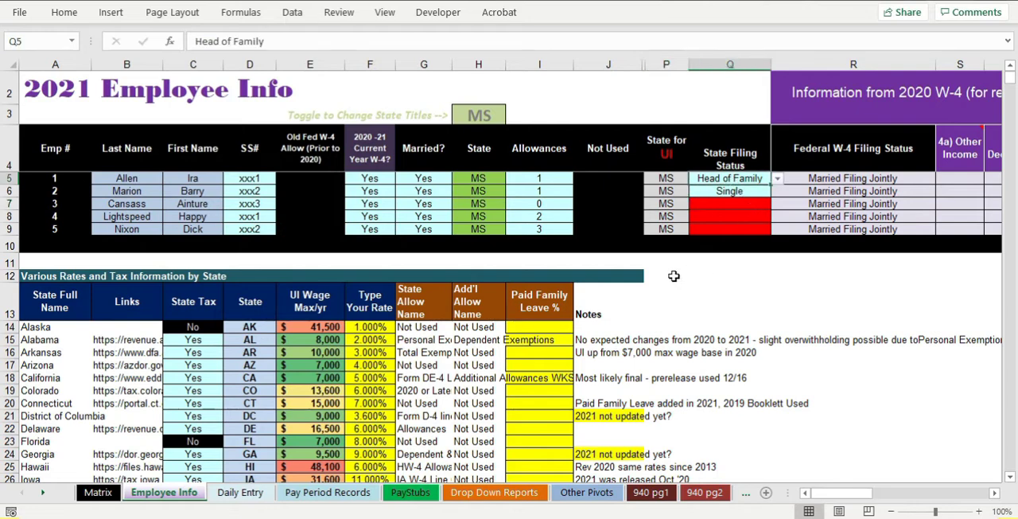
pyautogui.scroll(1, 674, 277)
pyautogui.click(852, 224)
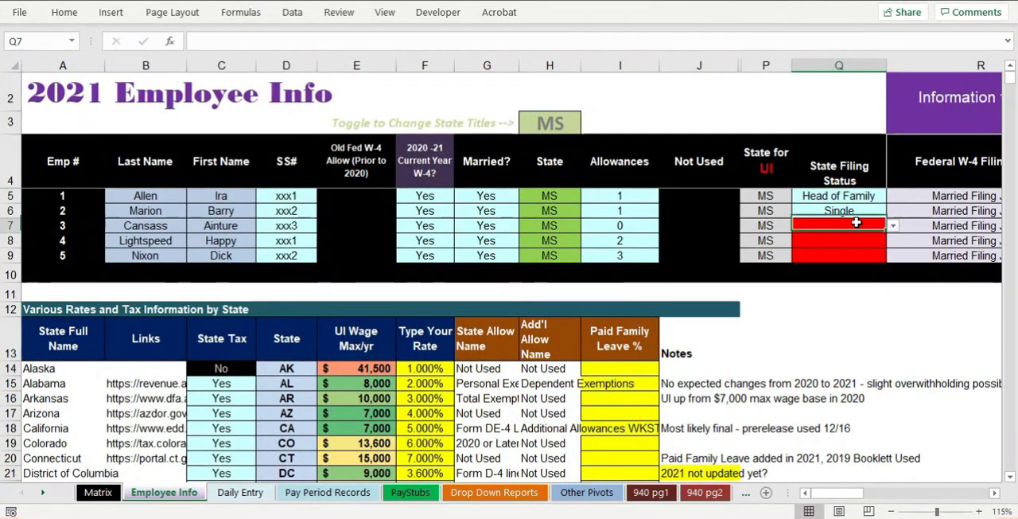
pyautogui.click(892, 229)
pyautogui.click(840, 246)
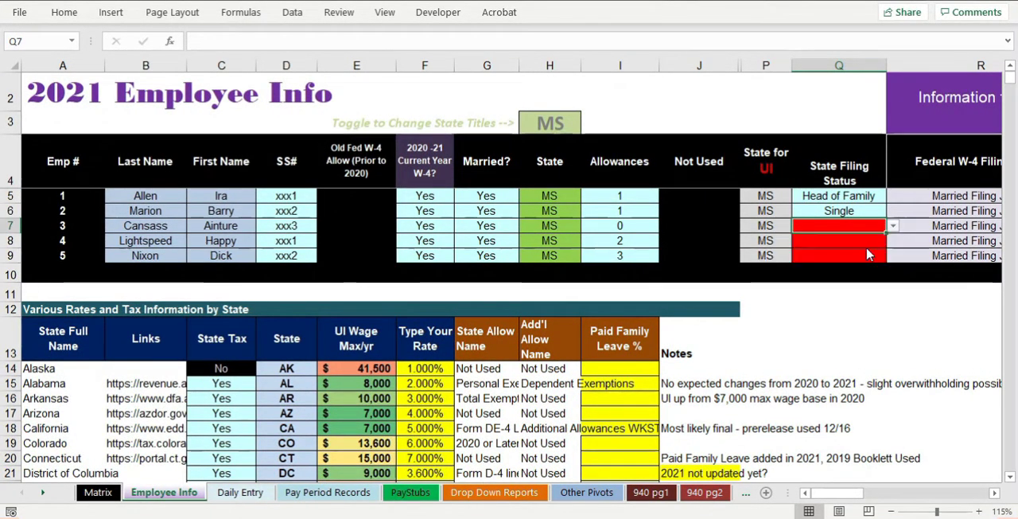
pyautogui.click(858, 210)
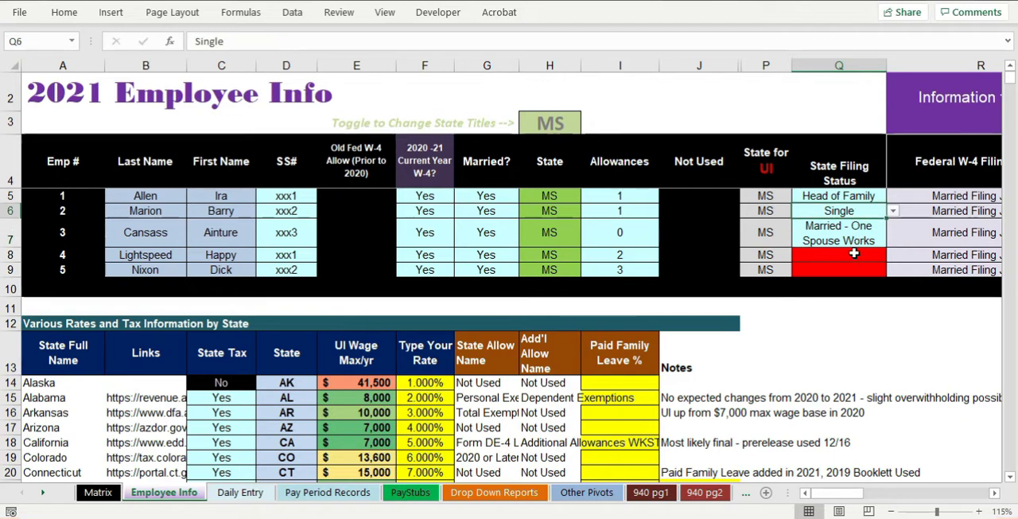
# - Set the State Filing Status to Married - Both Spouses Work for employee 4 and Single for employee 5
pyautogui.click(854, 253)
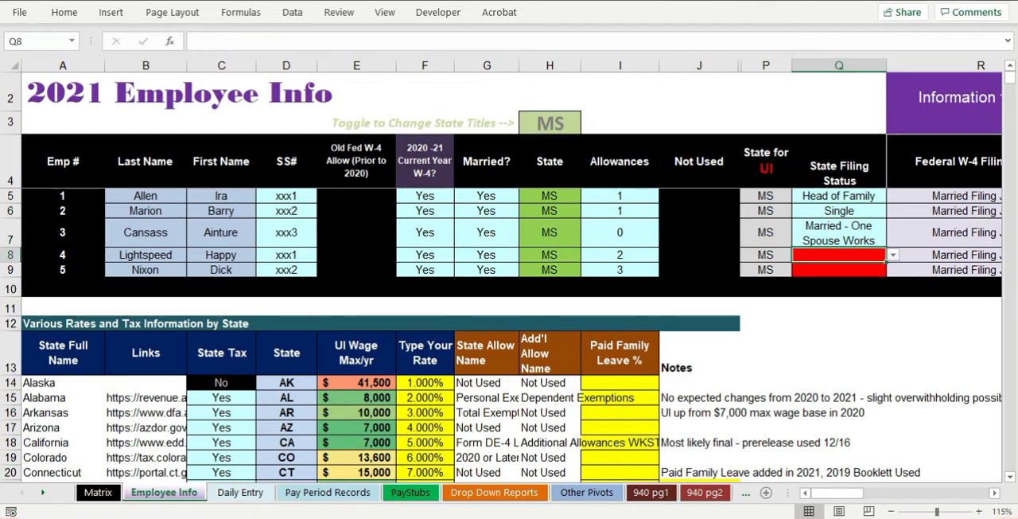
pyautogui.click(893, 255)
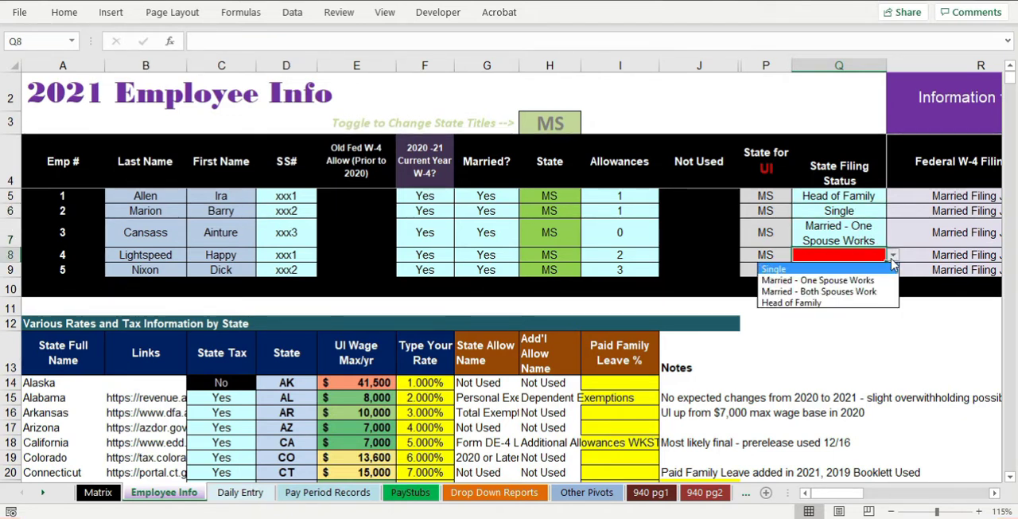
pyautogui.click(865, 291)
pyautogui.click(854, 292)
pyautogui.click(893, 284)
pyautogui.click(865, 299)
# - Change employee 1's State Filing Status to Married - Both Spouses Work
pyautogui.click(855, 196)
pyautogui.click(893, 196)
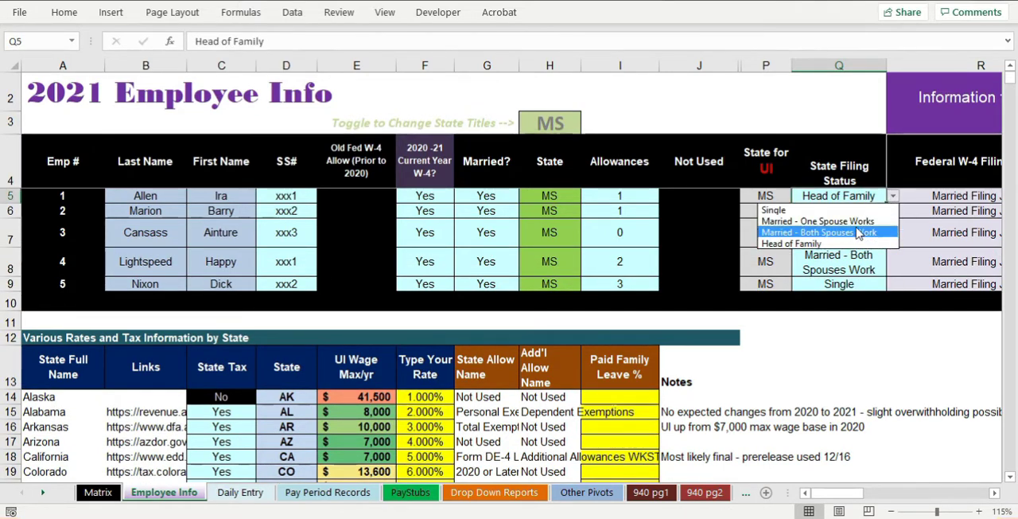
pyautogui.click(857, 232)
# - Search the header row of the Pay Period Records sheet for "missis" to locate the Mississippi columns
pyautogui.keyDown('ctrl'); pyautogui.scroll(-1, 521, 218); pyautogui.keyUp('ctrl')
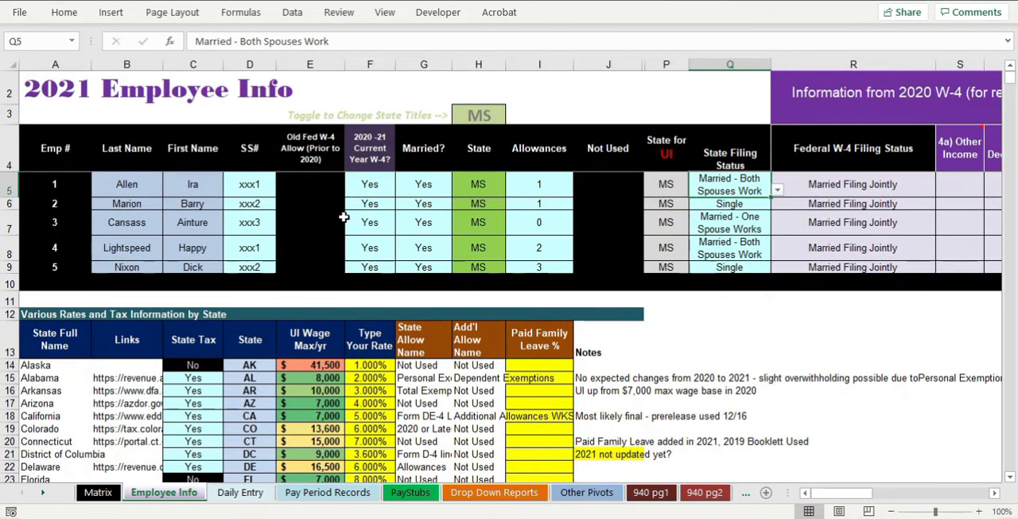
pyautogui.click(327, 492)
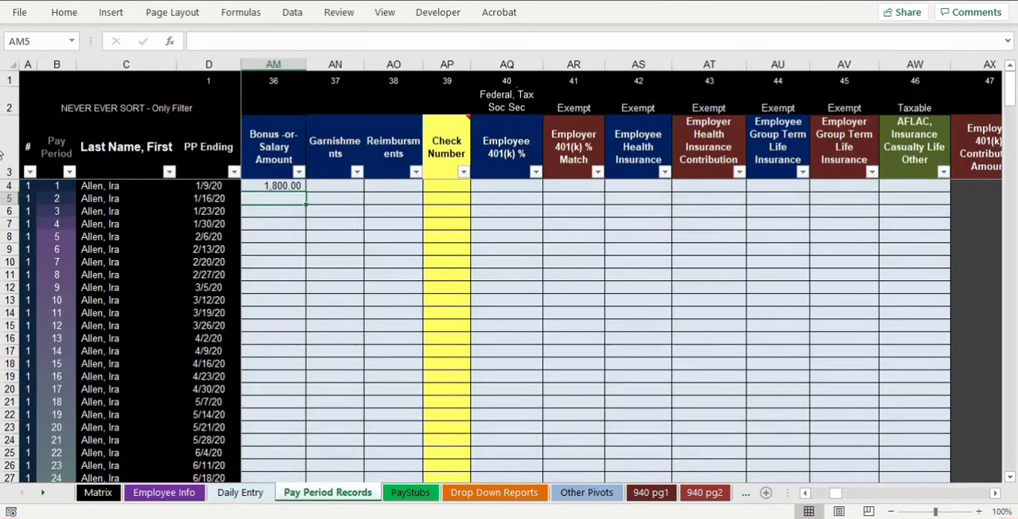
pyautogui.click(3, 147)
pyautogui.hotkey('ctrl', 'f')
pyautogui.write('mis')
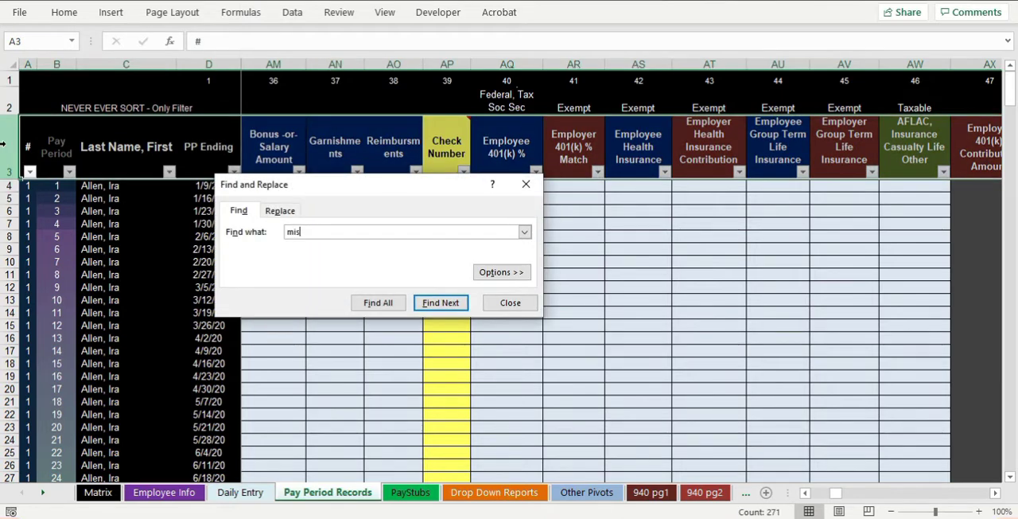
pyautogui.write('sis')
pyautogui.press('Return')
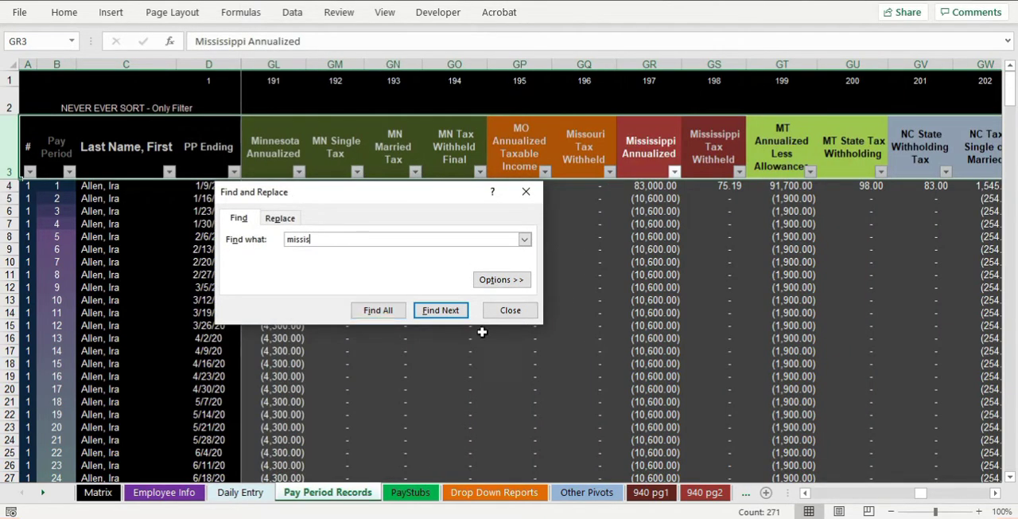
pyautogui.click(510, 302)
pyautogui.click(994, 494)
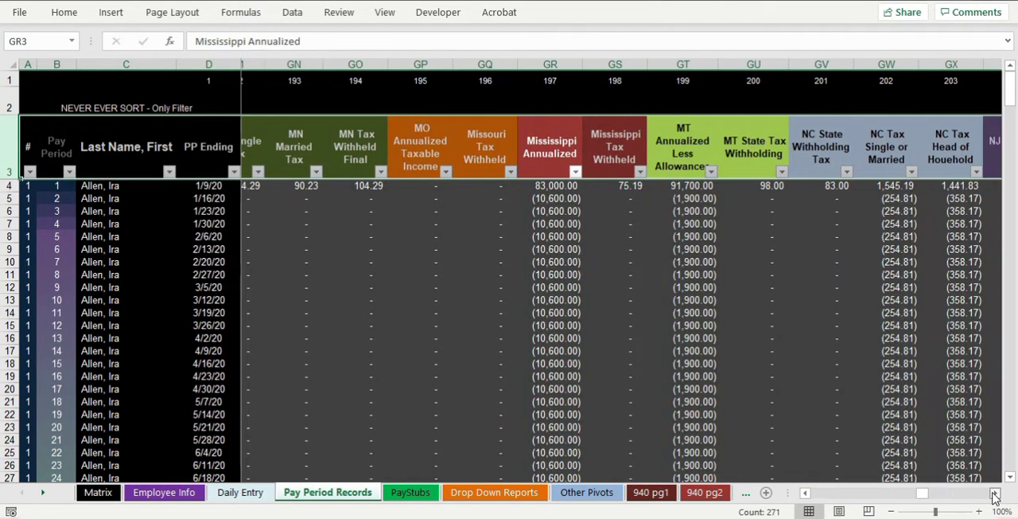
# - Examine the Mississippi Annualized formula in cell GR4 for employee 1's first pay period
pyautogui.click(341, 185)
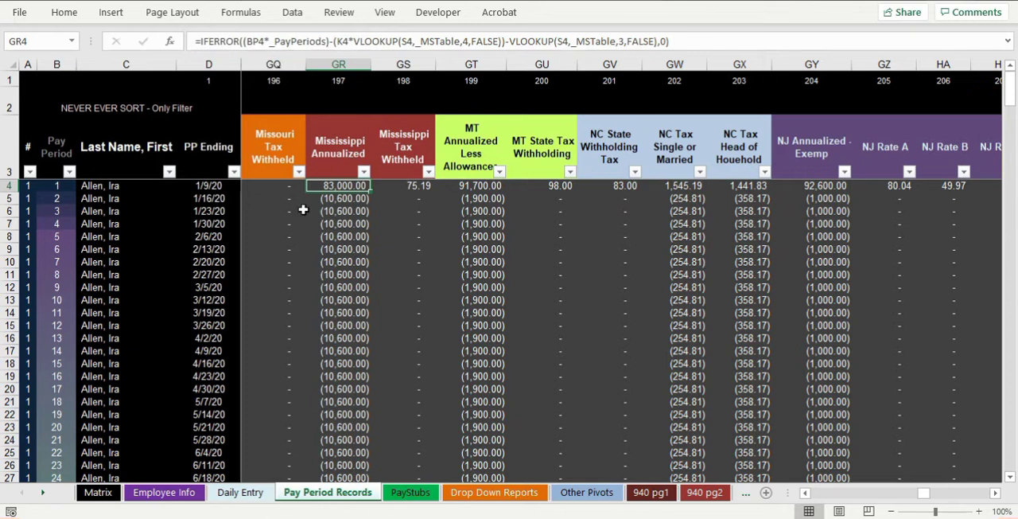
pyautogui.click(6, 186)
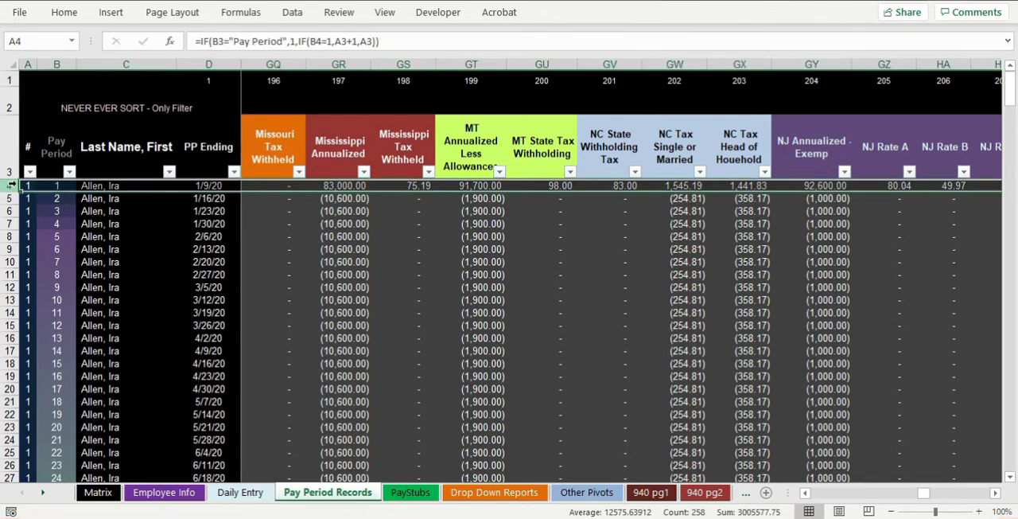
pyautogui.click(324, 189)
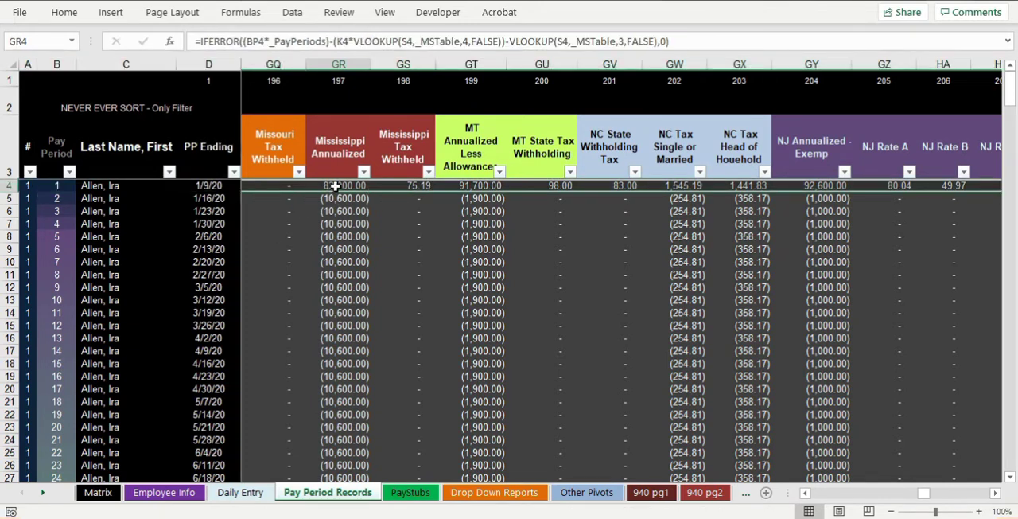
pyautogui.click(244, 40)
pyautogui.write('(')
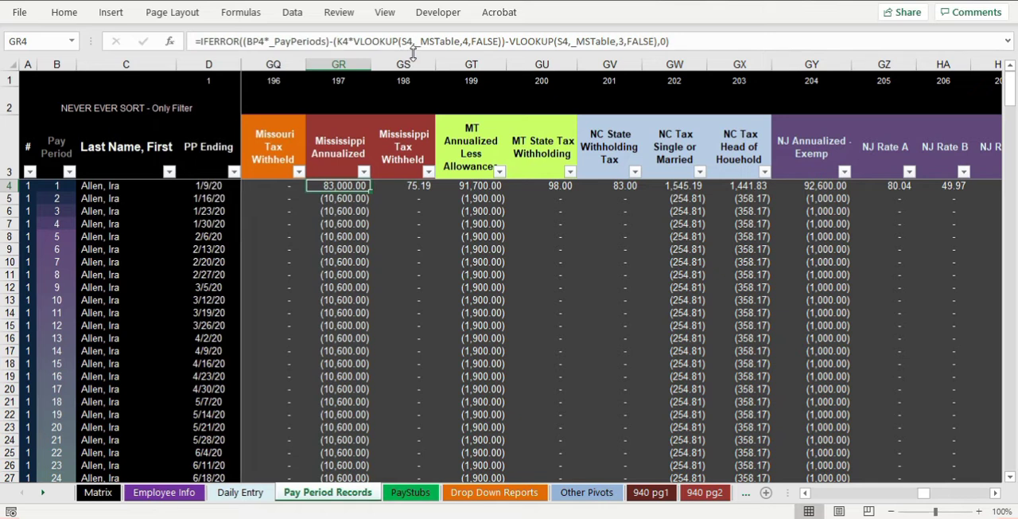
# - Review the Standard Deduction column, N94:N98, of the Mississippi Form 89-350 table on the Matrix sheet
pyautogui.click(111, 494)
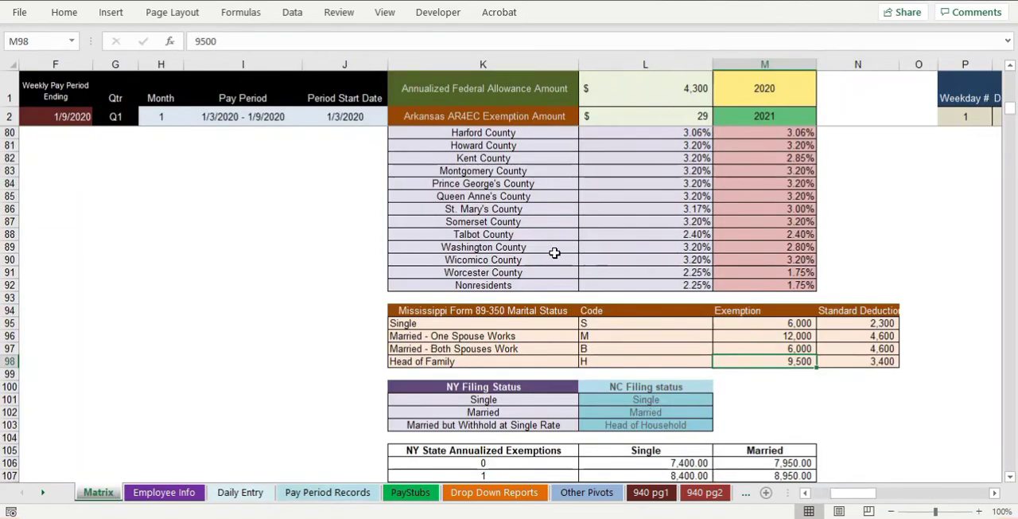
pyautogui.click(859, 314)
pyautogui.moveTo(859, 315); pyautogui.dragTo(861, 361)
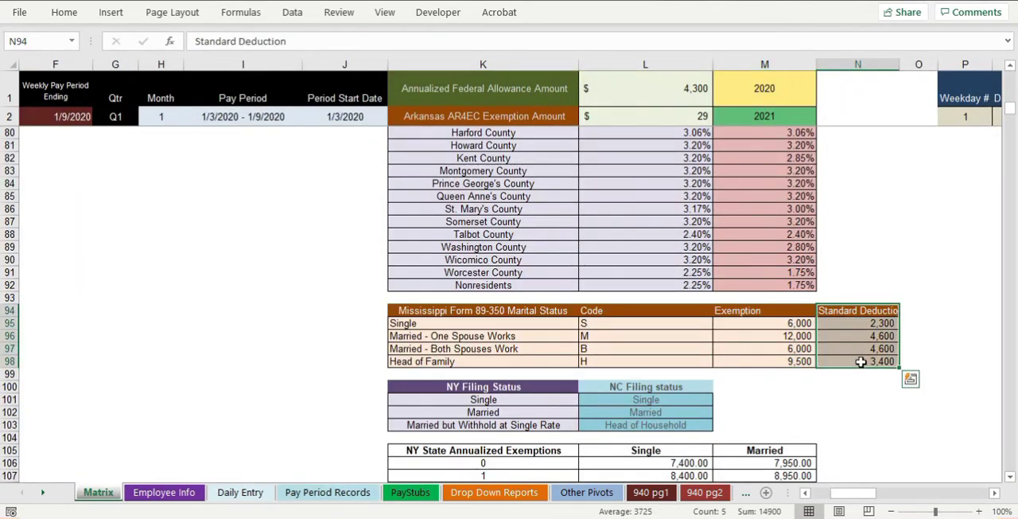
# - Review the exemption and standard deduction amounts for each marital status in the Mississippi Form 89-350 table, focusing on Single
pyautogui.moveTo(773, 326); pyautogui.dragTo(745, 359)
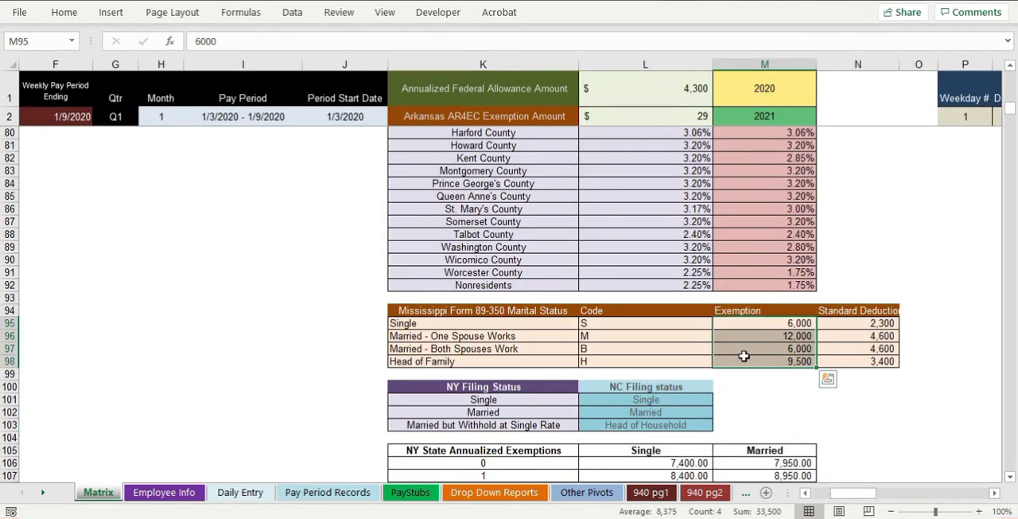
pyautogui.moveTo(469, 327); pyautogui.dragTo(466, 362)
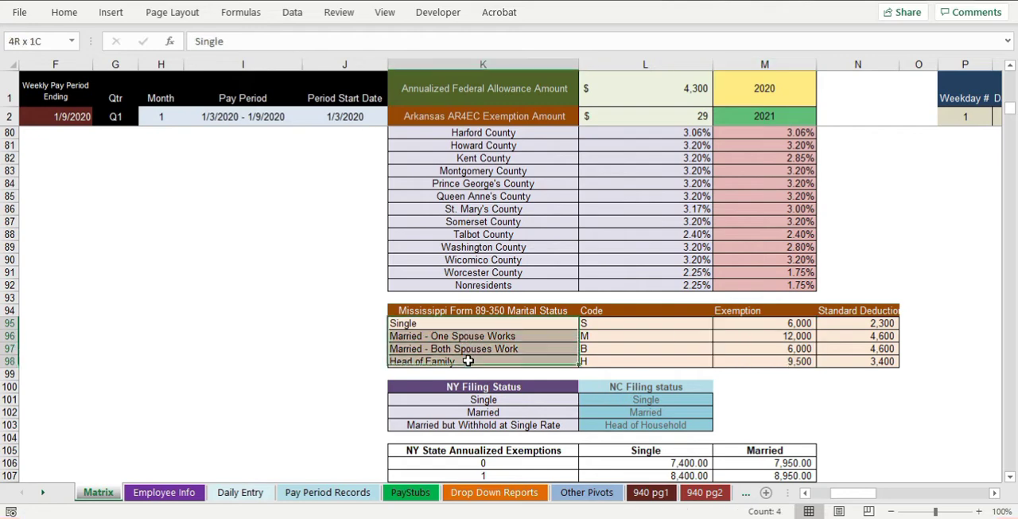
pyautogui.click(978, 513)
pyautogui.moveTo(851, 493)
pyautogui.mouseDown()
pyautogui.moveTo(883, 494)
pyautogui.moveTo(867, 494)
pyautogui.mouseUp()
pyautogui.click(231, 371)
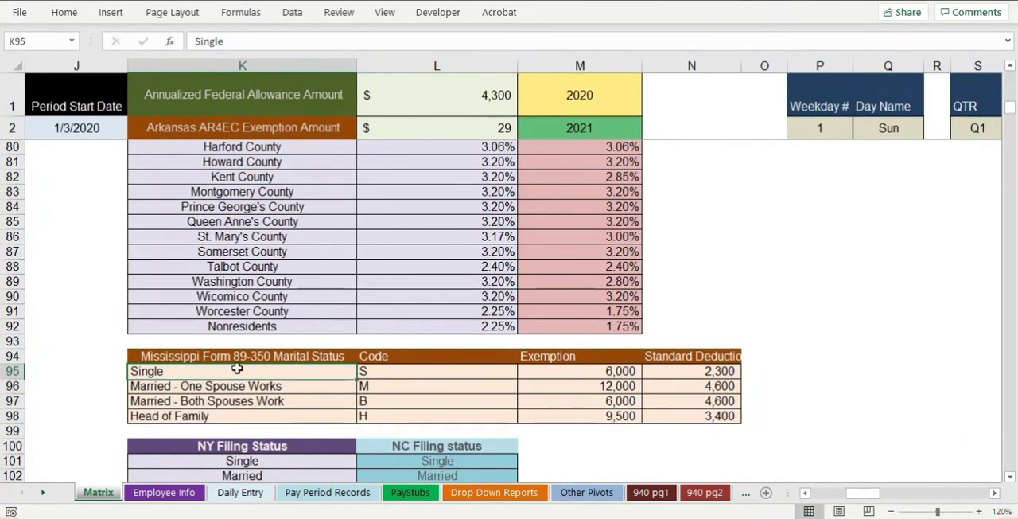
pyautogui.click(569, 367)
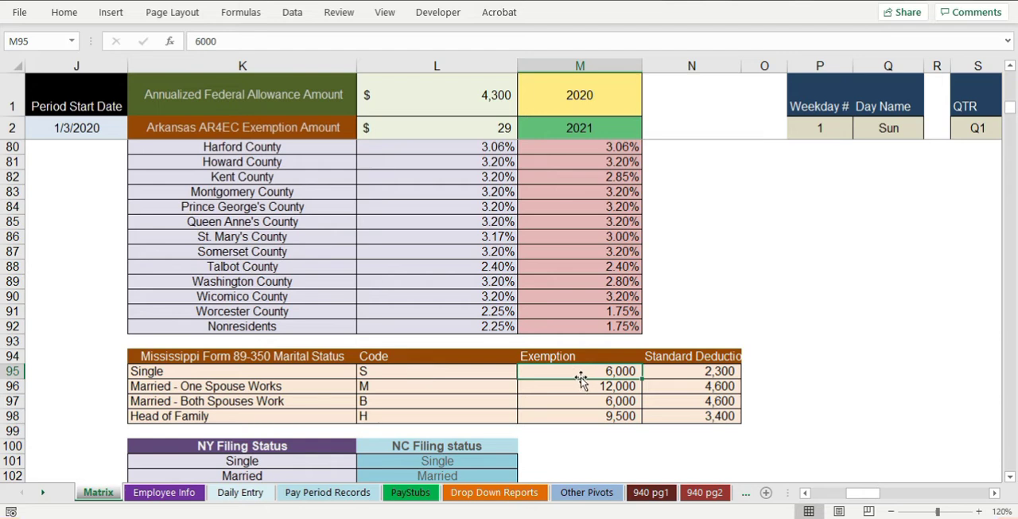
pyautogui.click(700, 374)
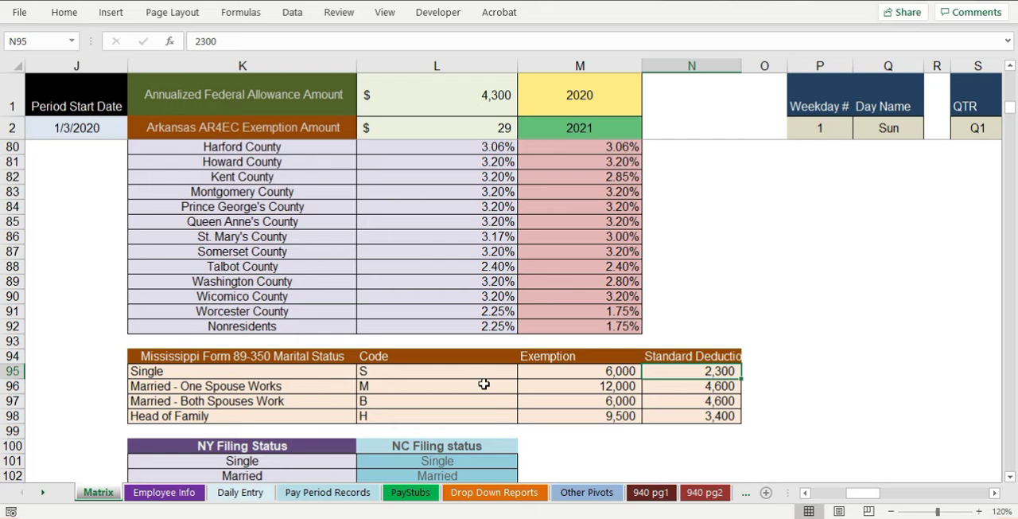
# - Rename the header in cell GR3 of the Pay Period Records sheet to "Mississippi Annualized Taxable Income"
pyautogui.click(362, 495)
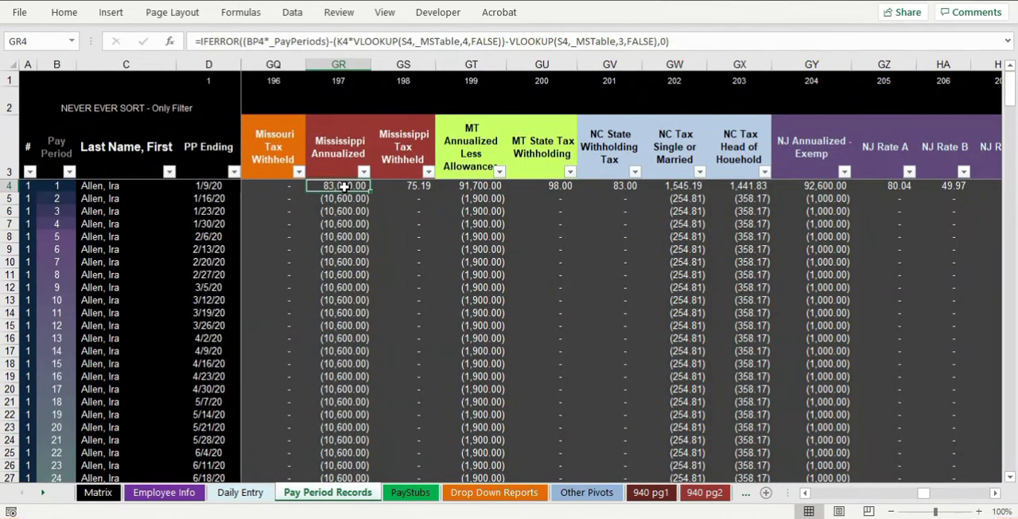
pyautogui.click(338, 148)
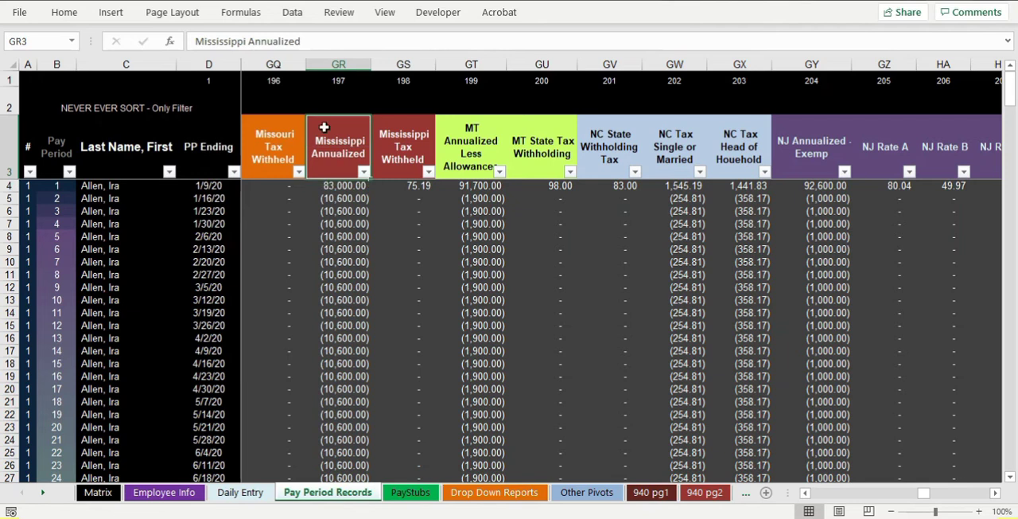
pyautogui.click(307, 43)
pyautogui.write('Tax')
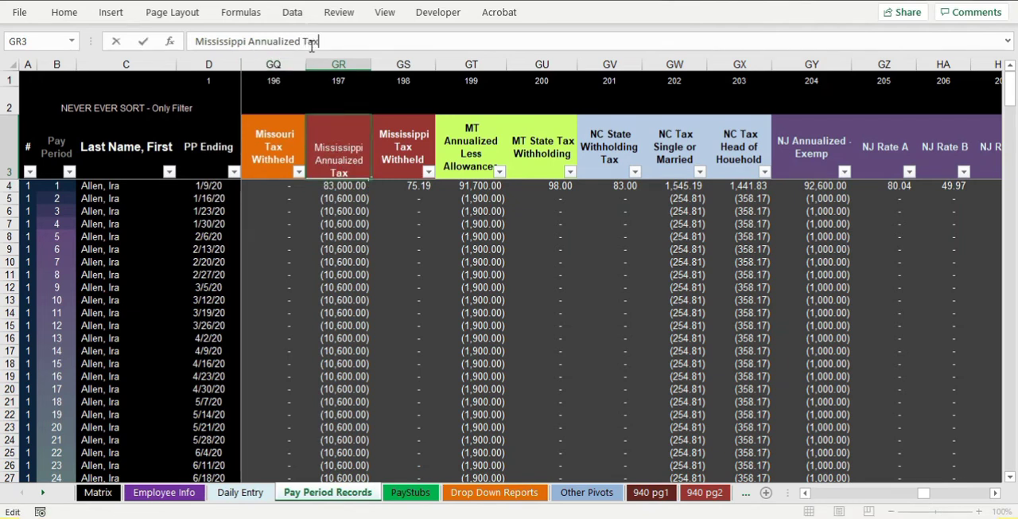
pyautogui.write('able Income')
pyautogui.press('Return')
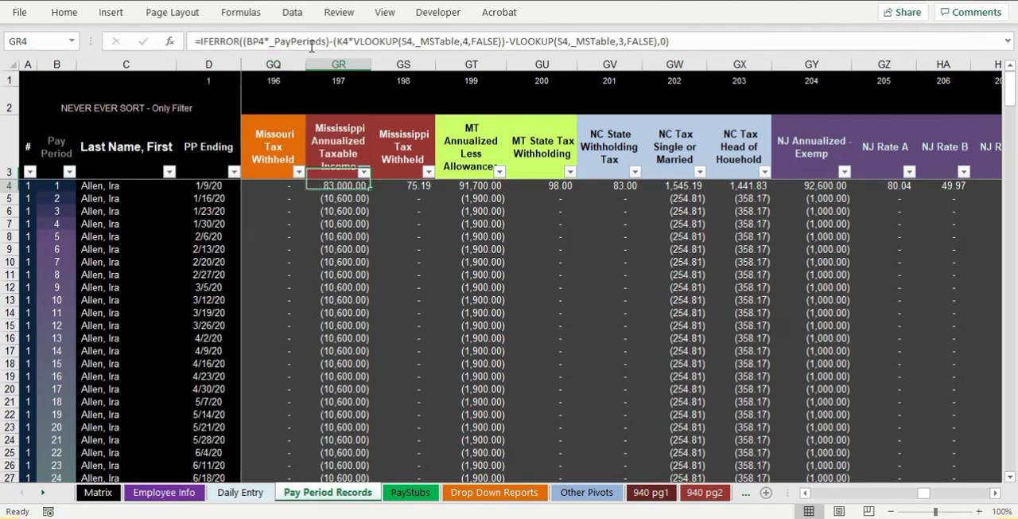
# - Compare the Mississippi Tax Withheld formula in GS4 with the tax bracket rules in the Computer Payroll Flowchart PDF in the browser
pyautogui.press('Right')
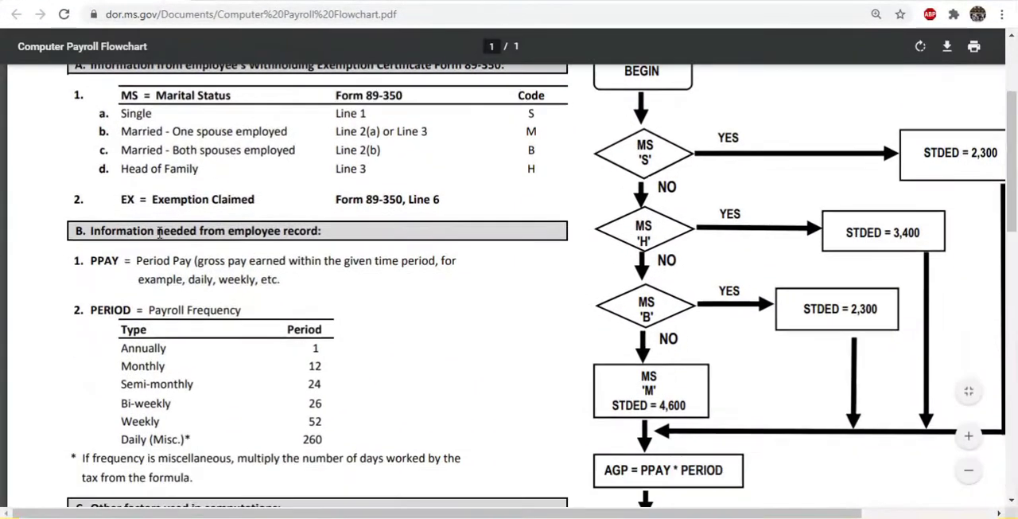
pyautogui.scroll(-8, 159, 232)
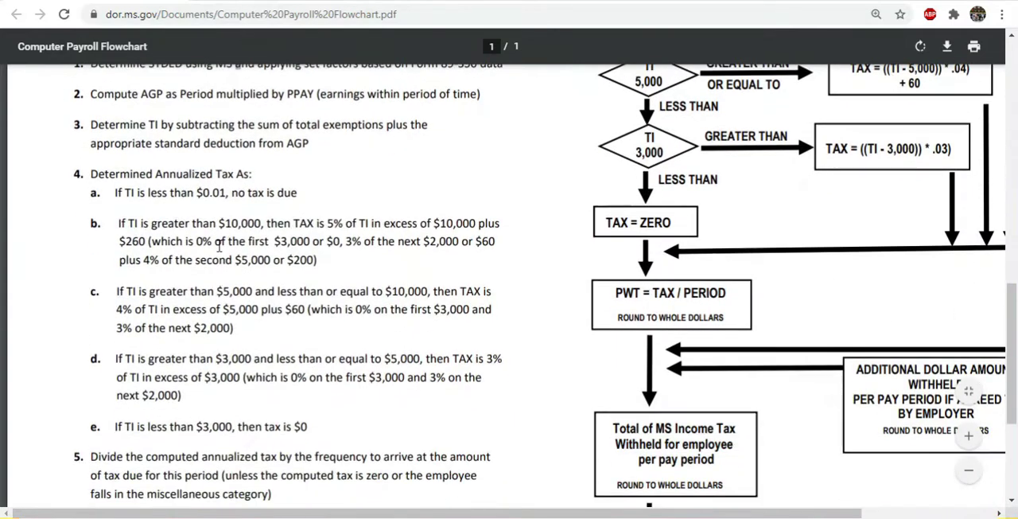
pyautogui.moveTo(118, 223); pyautogui.dragTo(303, 241)
pyautogui.moveTo(139, 291); pyautogui.dragTo(253, 291)
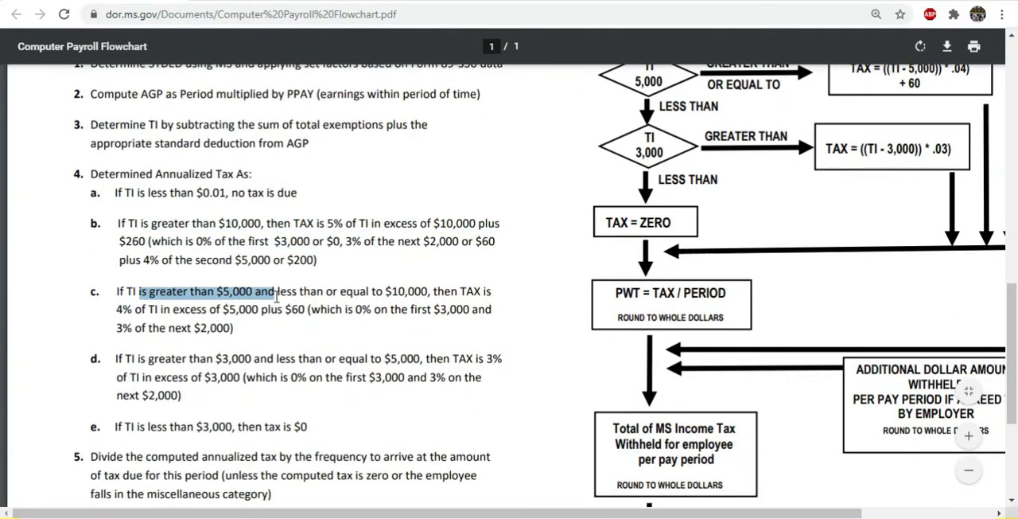
pyautogui.moveTo(138, 359); pyautogui.dragTo(263, 377)
pyautogui.scroll(2, 261, 224)
pyautogui.moveTo(557, 1); pyautogui.dragTo(1, 11)
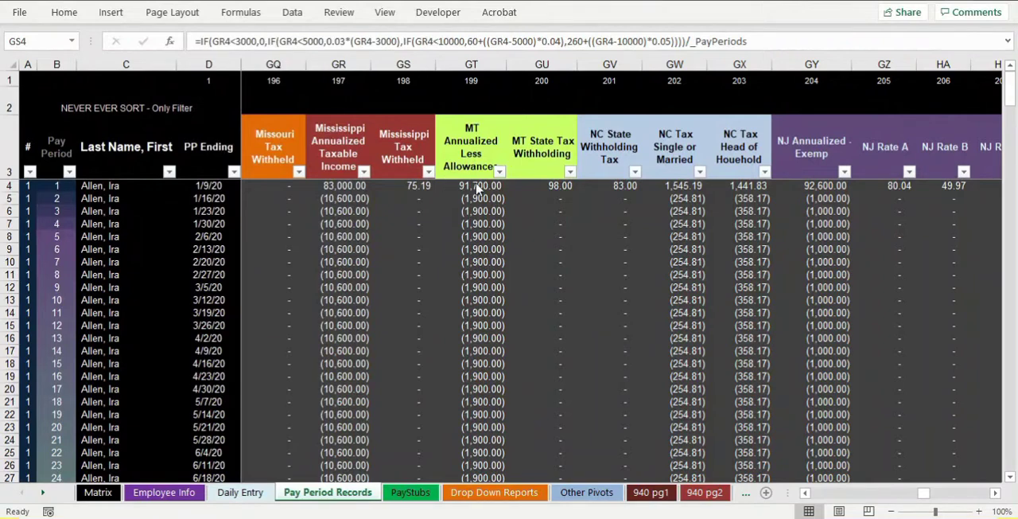
# - Review the Mississippi Tax Withheld formula in GS4 of Pay Period Records and fill it down the column
pyautogui.keyDown('ctrl'); pyautogui.scroll(3, 477, 273); pyautogui.keyUp('ctrl')
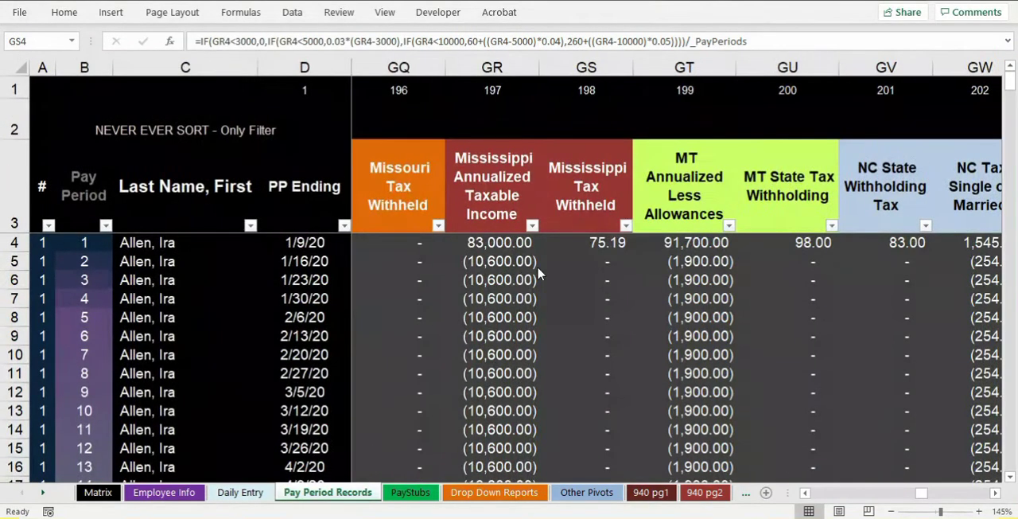
pyautogui.doubleClick(580, 243)
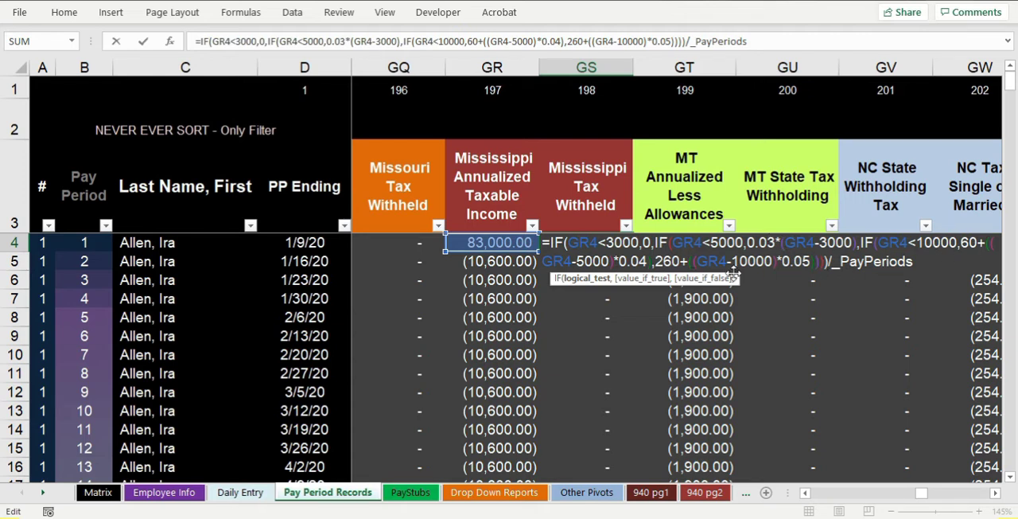
pyautogui.hotkey('ctrl', 'Return')
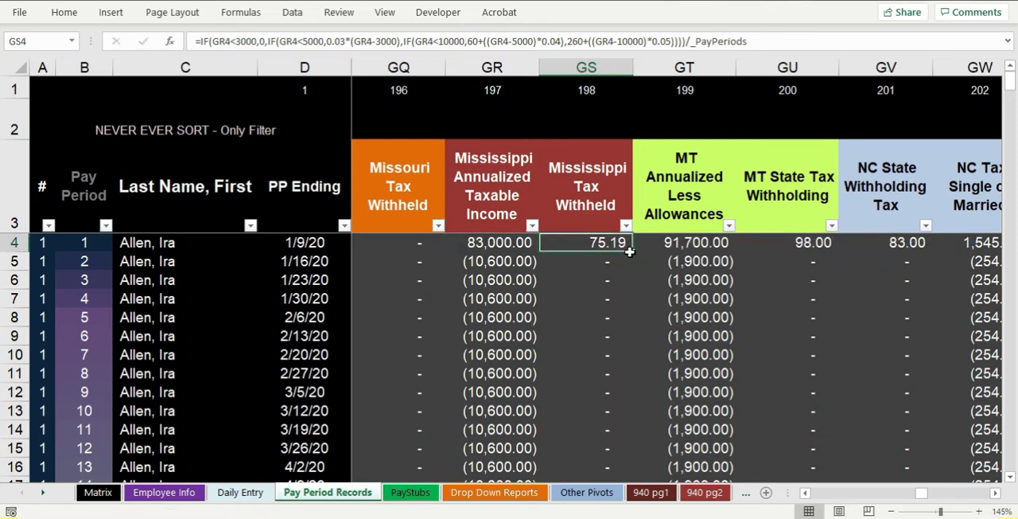
pyautogui.doubleClick(629, 251)
pyautogui.click(576, 242)
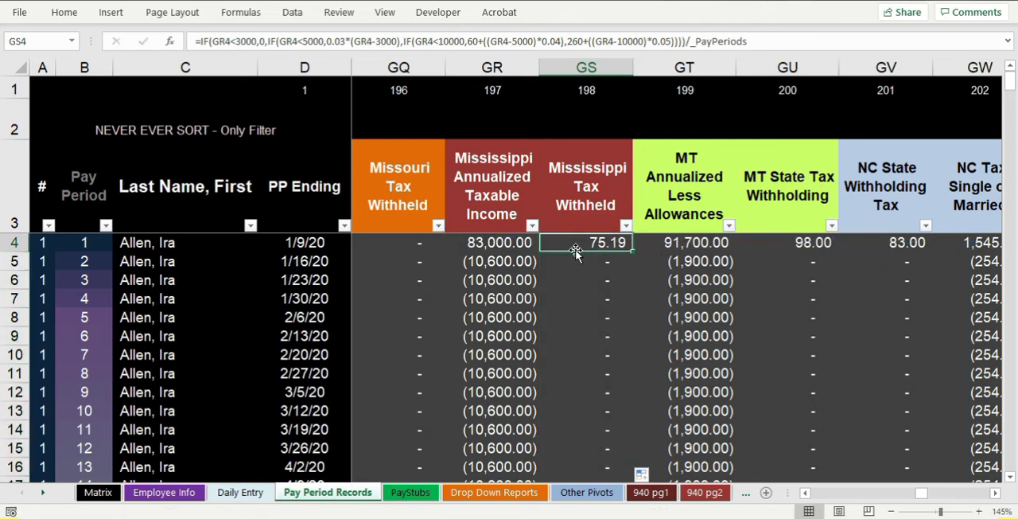
pyautogui.keyDown('ctrl'); pyautogui.scroll(-1, 583, 284); pyautogui.keyUp('ctrl')
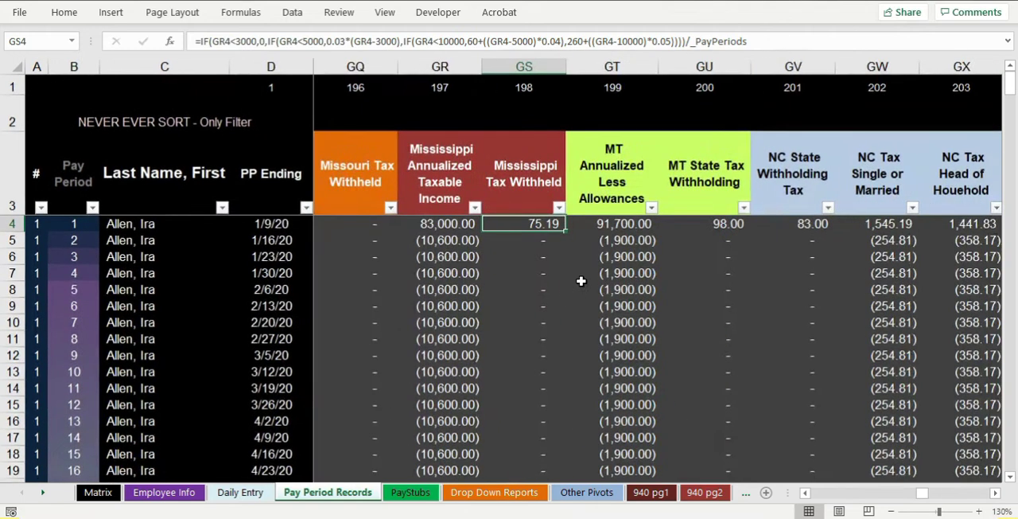
# - Check the Mississippi state tax row on the PayStubs sheet for the first and second employees, ending back on the first
pyautogui.click(411, 491)
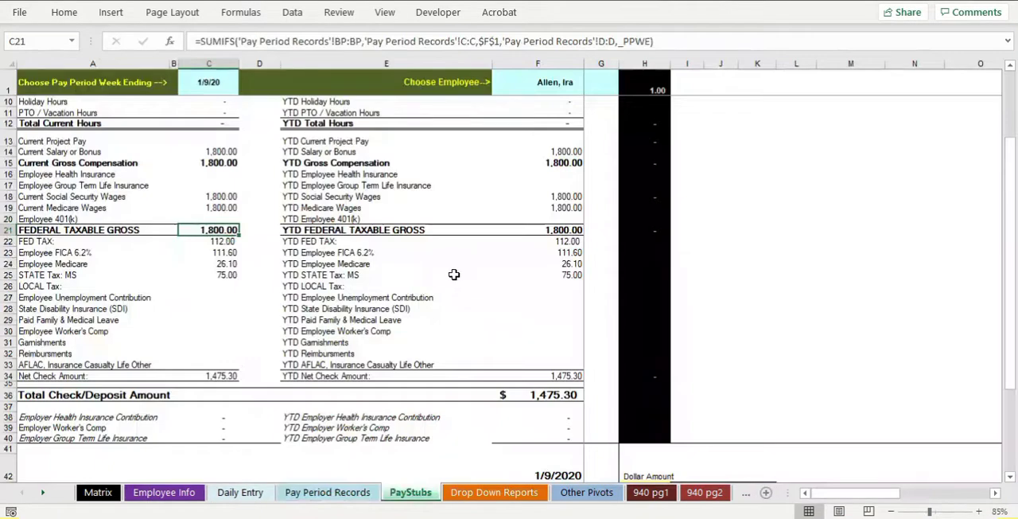
pyautogui.click(8, 274)
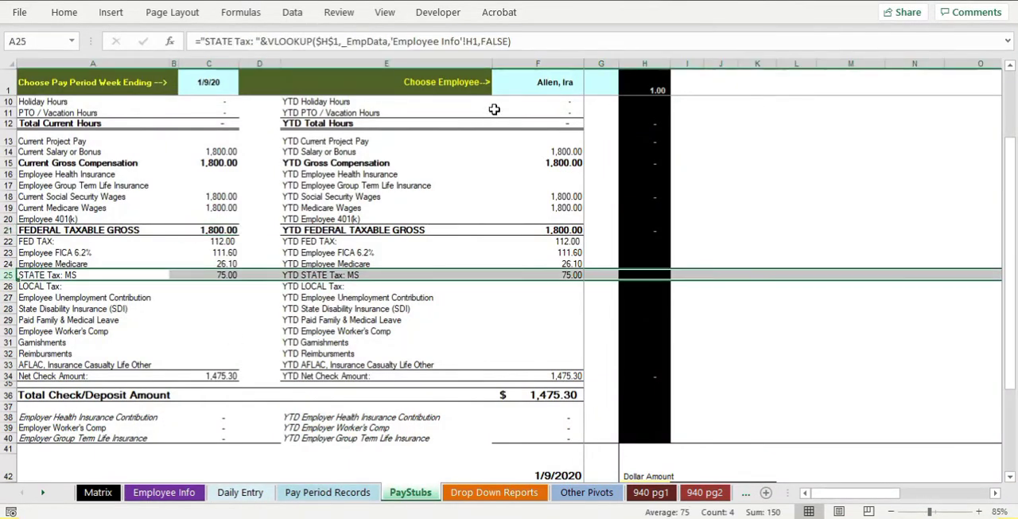
pyautogui.click(612, 89)
pyautogui.click(626, 88)
pyautogui.click(589, 107)
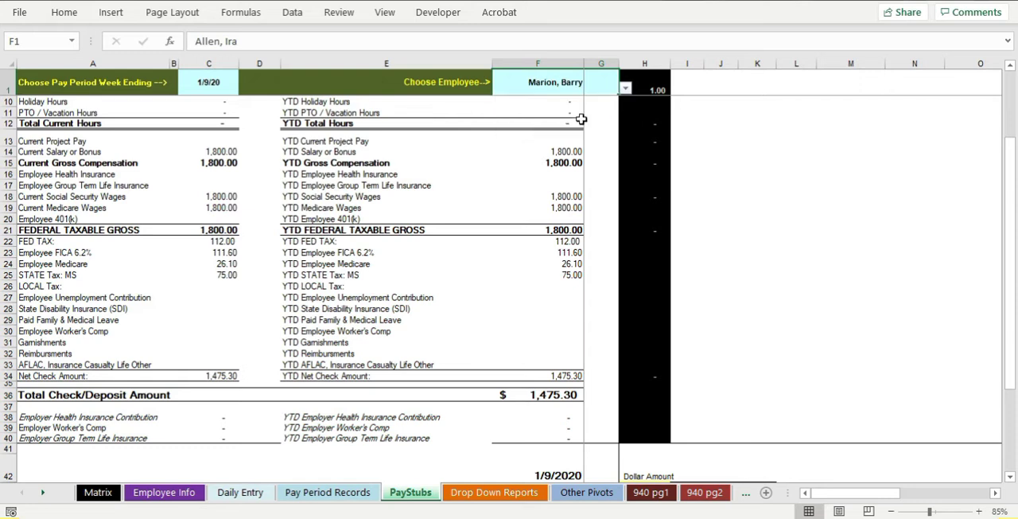
pyautogui.click(626, 88)
pyautogui.click(644, 123)
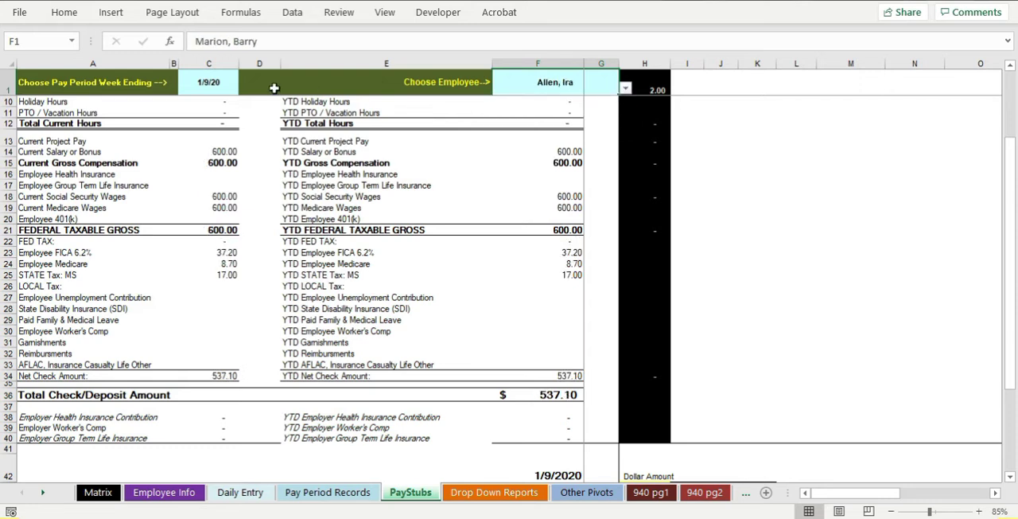
# - Try another week-ending date on the pay stub and return it to 1/9/20
pyautogui.click(235, 86)
pyautogui.click(245, 89)
pyautogui.click(223, 108)
pyautogui.click(245, 89)
pyautogui.click(223, 100)
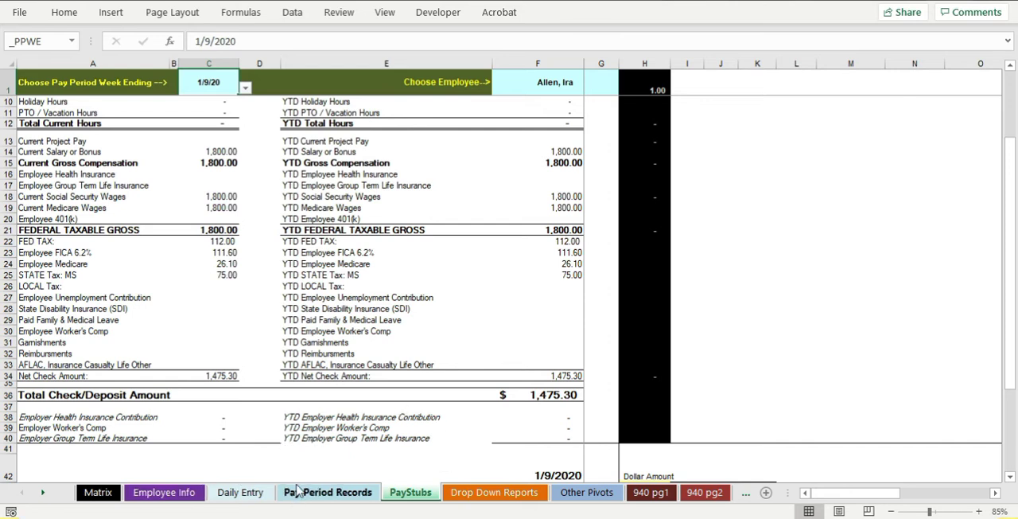
# - Switch to the Pub 89-700 PDF in the browser, examine the exemption certificate's dependents and age and blindness lines, and return to the pay stub
pyautogui.moveTo(0, 120); pyautogui.dragTo(185, 0)
pyautogui.scroll(-3, 732, 336)
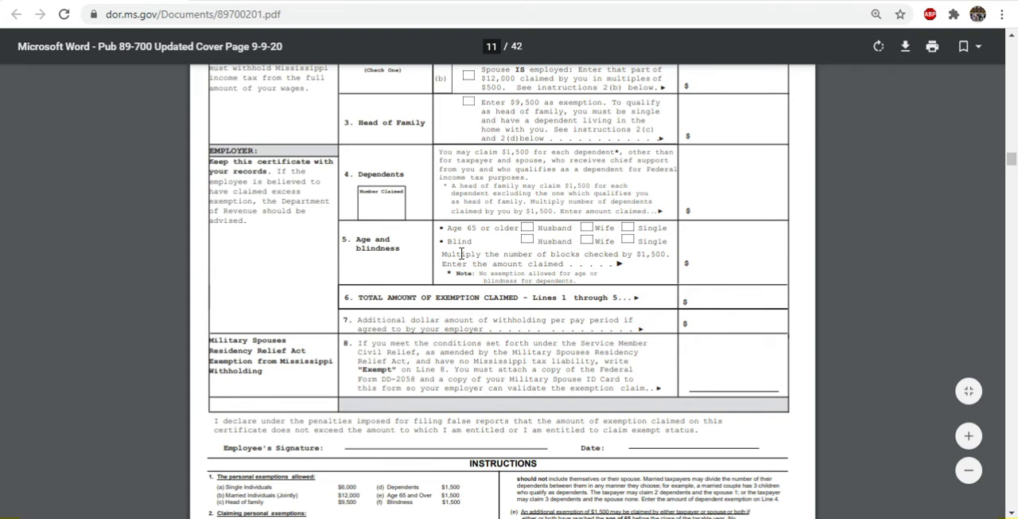
pyautogui.scroll(1, 469, 300)
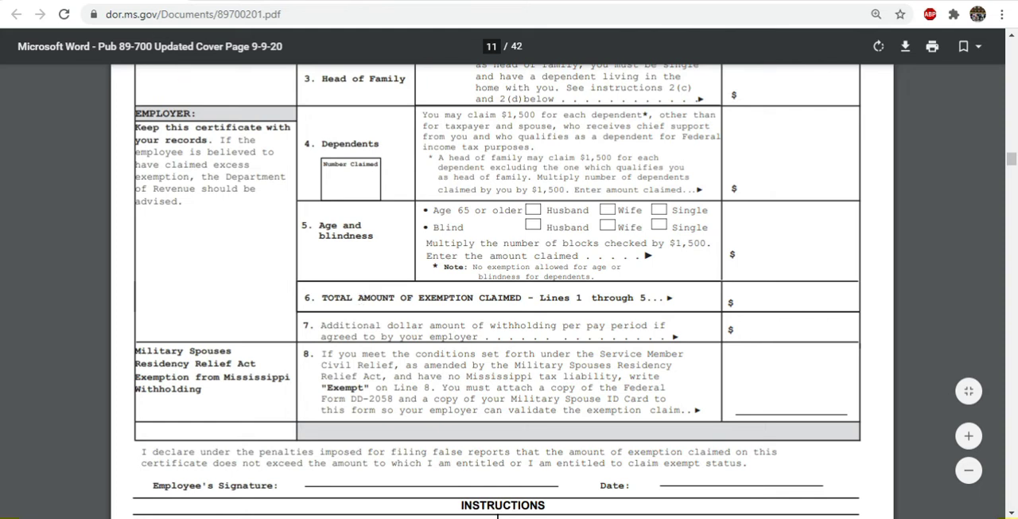
pyautogui.moveTo(557, 1); pyautogui.dragTo(0, 15)
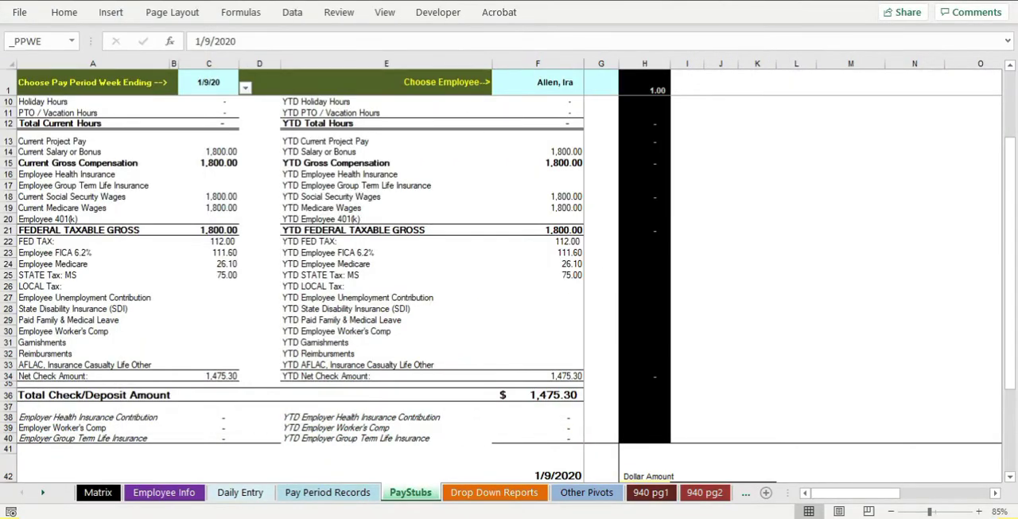
pyautogui.scroll(3, 326, 277)
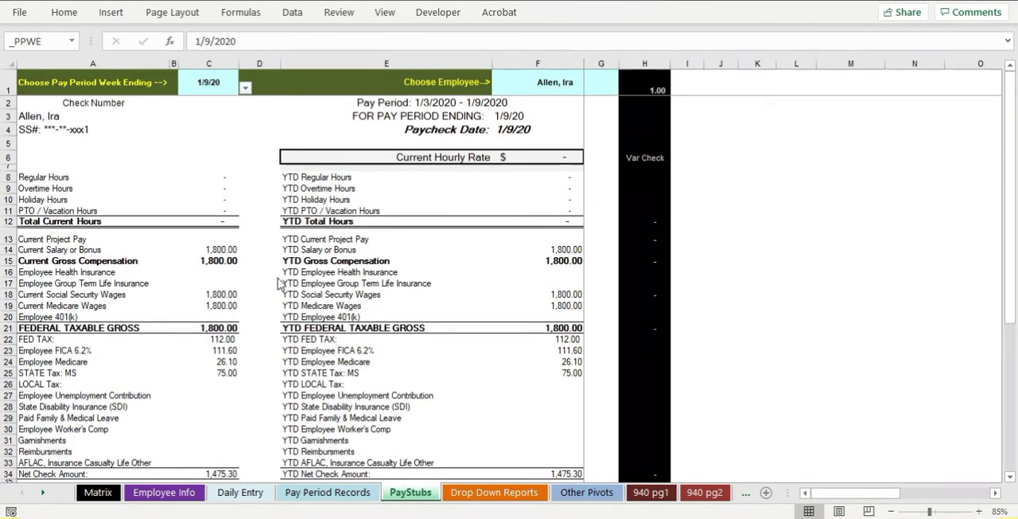
# - Copy the "Effective 2020" note from North Carolina's row into Mississippi's cell J39 in the Employee Info sheet's state list
pyautogui.click(110, 495)
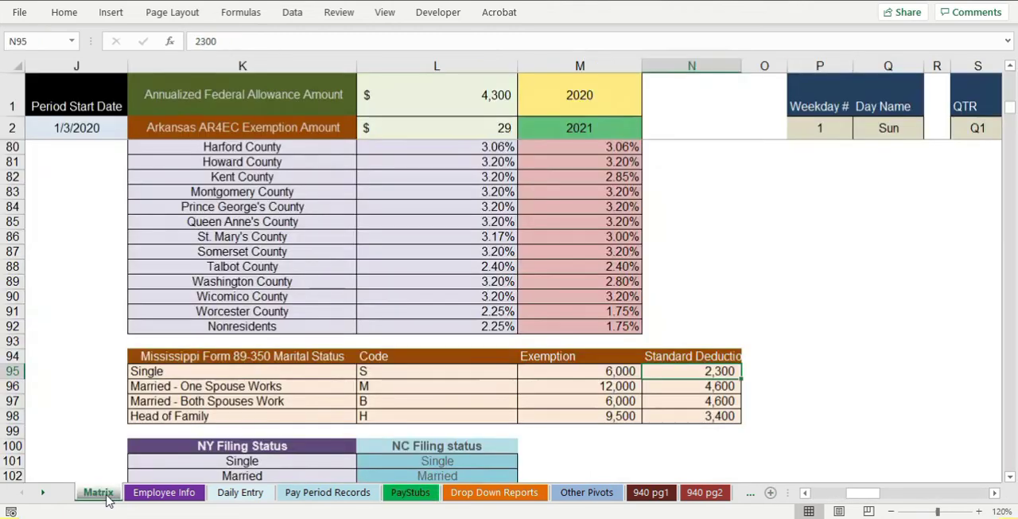
pyautogui.click(163, 492)
pyautogui.scroll(-7, 262, 308)
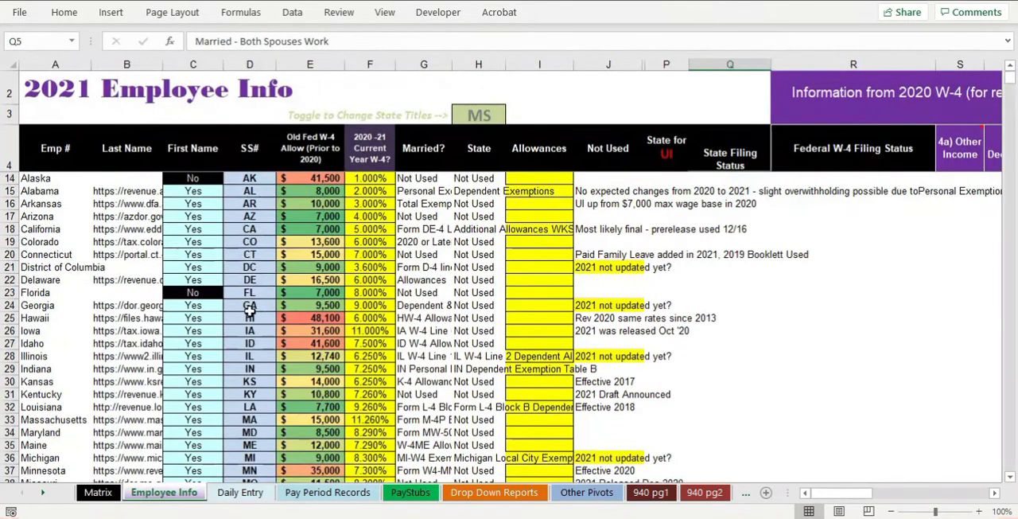
pyautogui.scroll(-1, 262, 309)
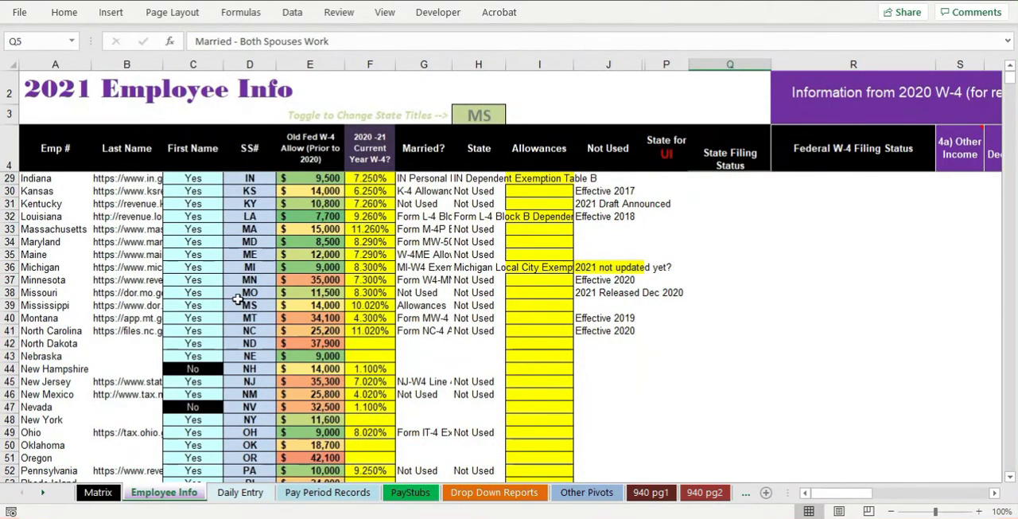
pyautogui.scroll(-1, 239, 301)
pyautogui.click(7, 267)
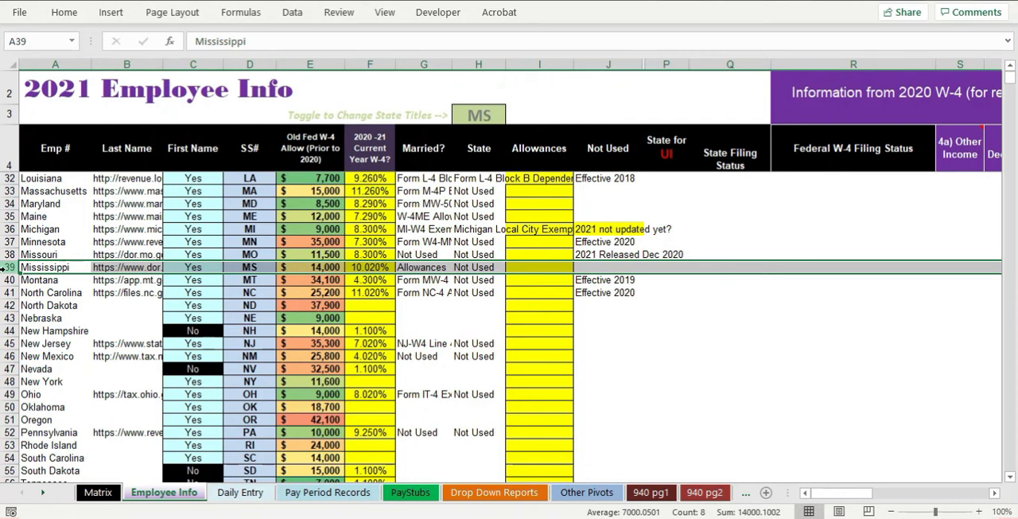
pyautogui.click(609, 292)
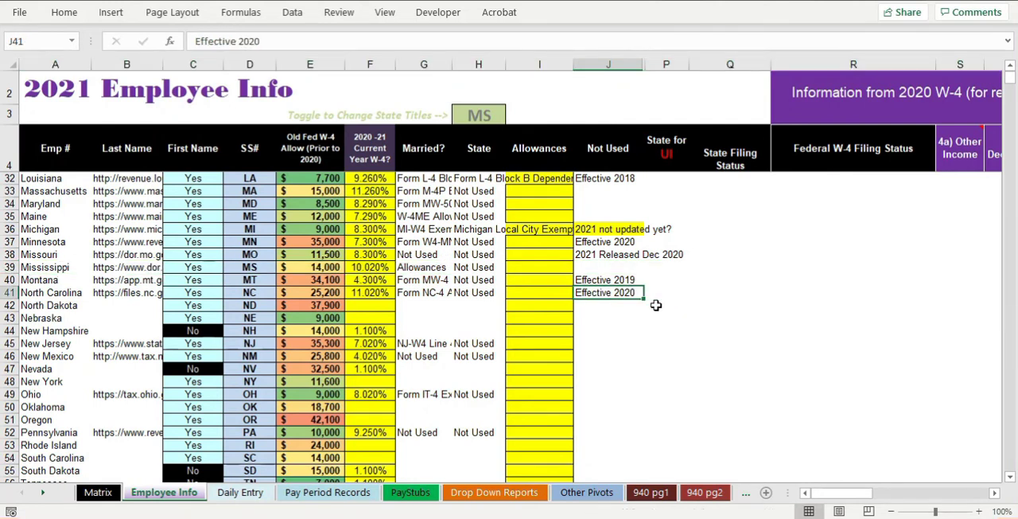
pyautogui.hotkey('ctrl', 'c')
pyautogui.press('Up')
pyautogui.press('Up')
pyautogui.hotkey('ctrl', 'v')
pyautogui.press('Down')
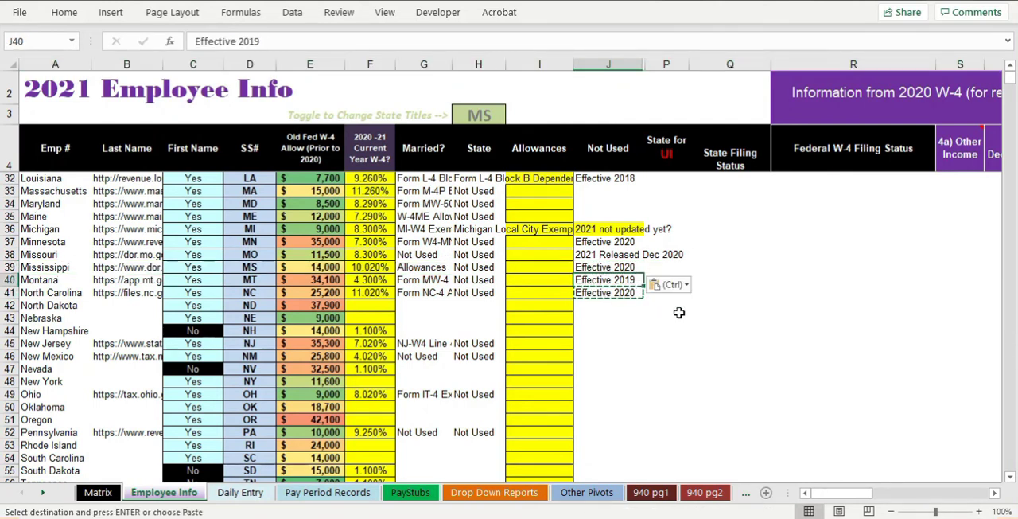
# - Review the state list from Mississippi onward for states with missing setup entries, including North Dakota, Nebraska, New York, Oklahoma and Oregon
pyautogui.click(6, 267)
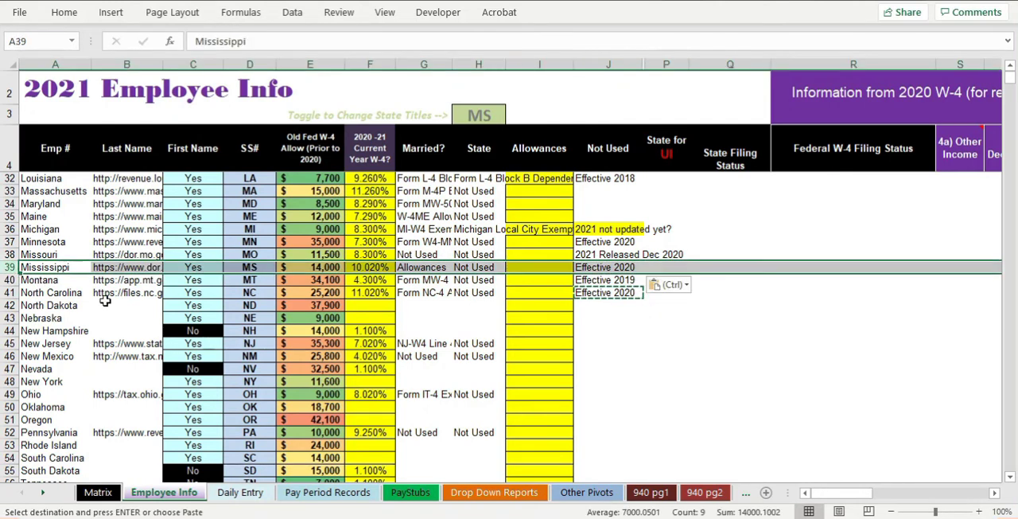
pyautogui.moveTo(59, 306); pyautogui.dragTo(51, 318)
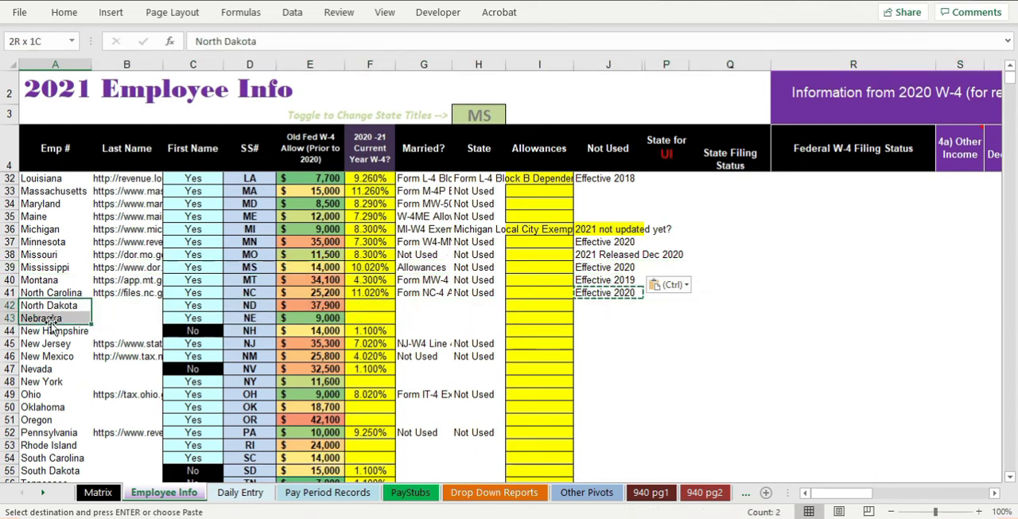
pyautogui.click(49, 382)
pyautogui.click(57, 407)
pyautogui.click(54, 419)
pyautogui.scroll(-3, 250, 377)
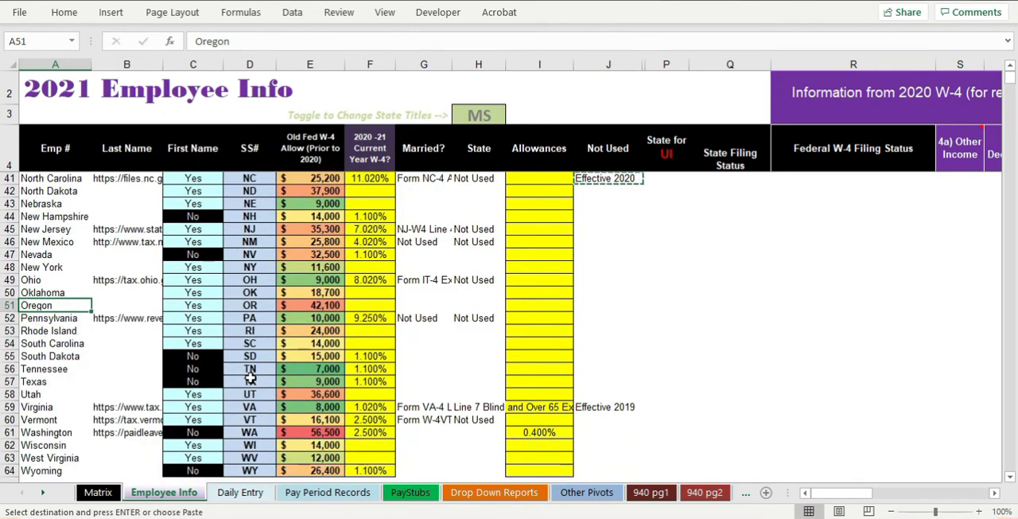
pyautogui.scroll(-2, 250, 377)
pyautogui.scroll(7, 266, 334)
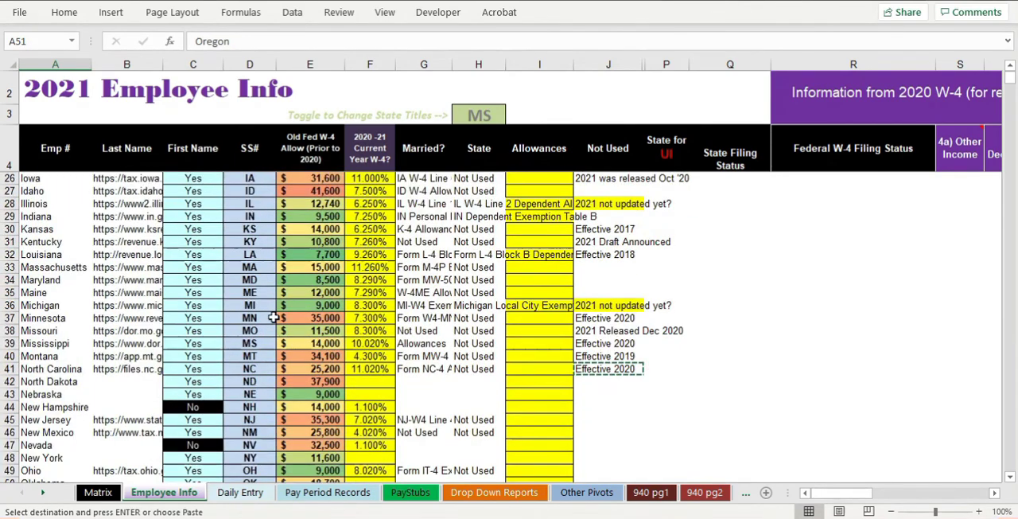